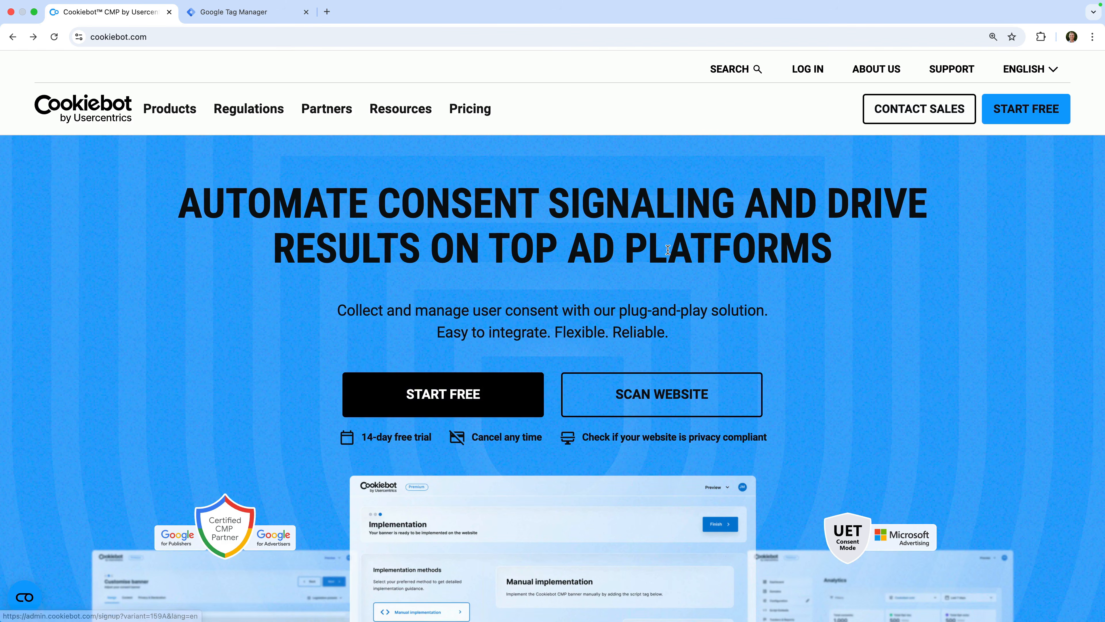
Log in to Cookiebot with the account e-mail address and password.
click(806, 80)
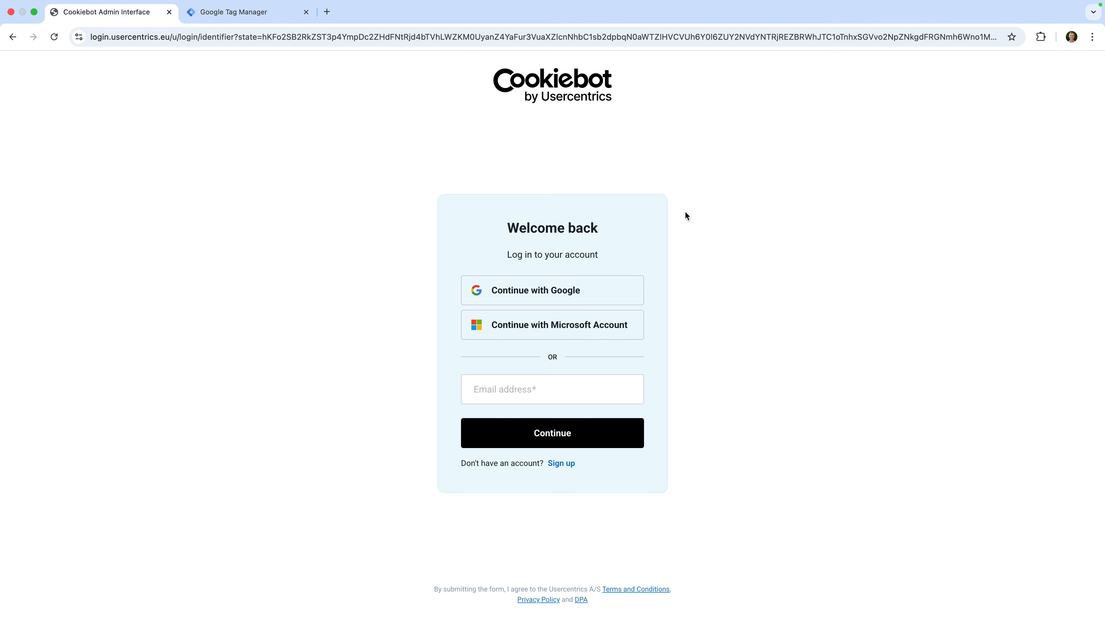
click(529, 388)
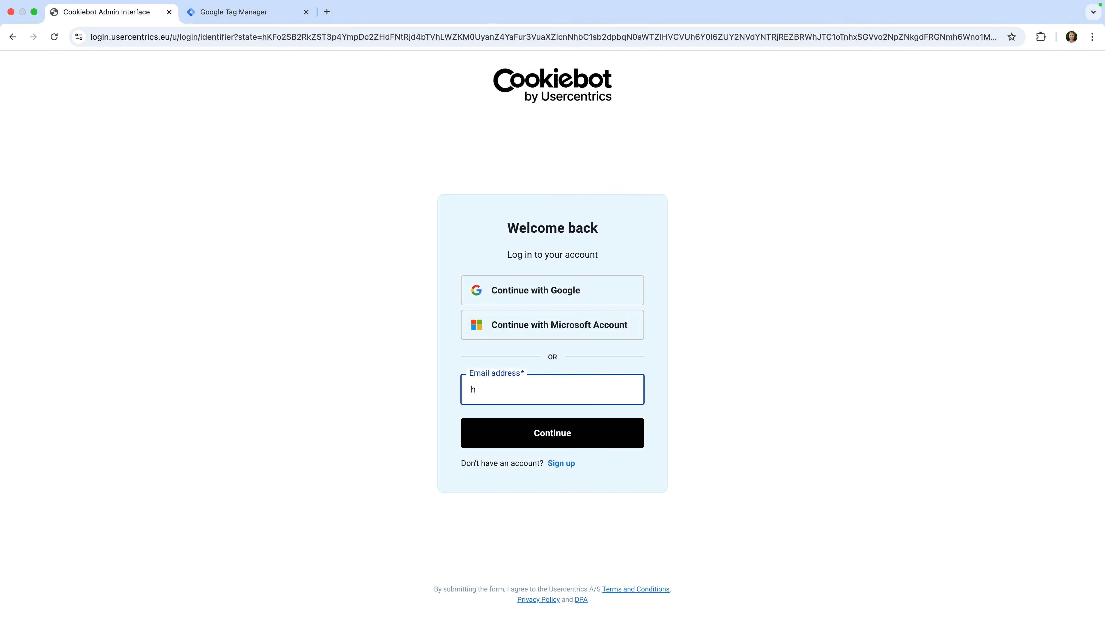
click(564, 435)
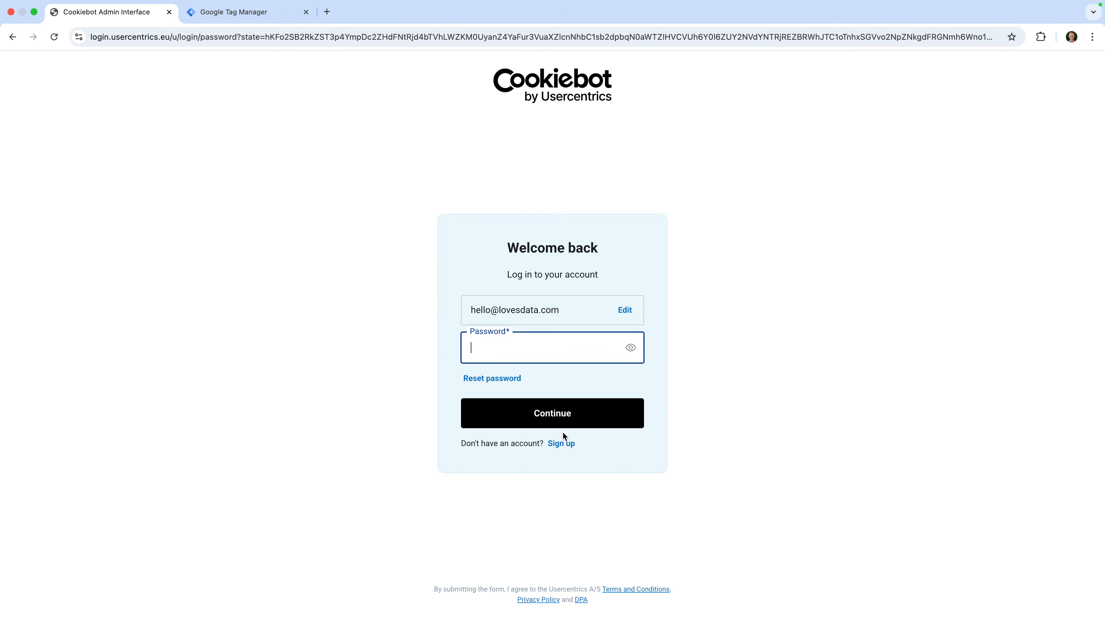
key(super+v)
click(587, 414)
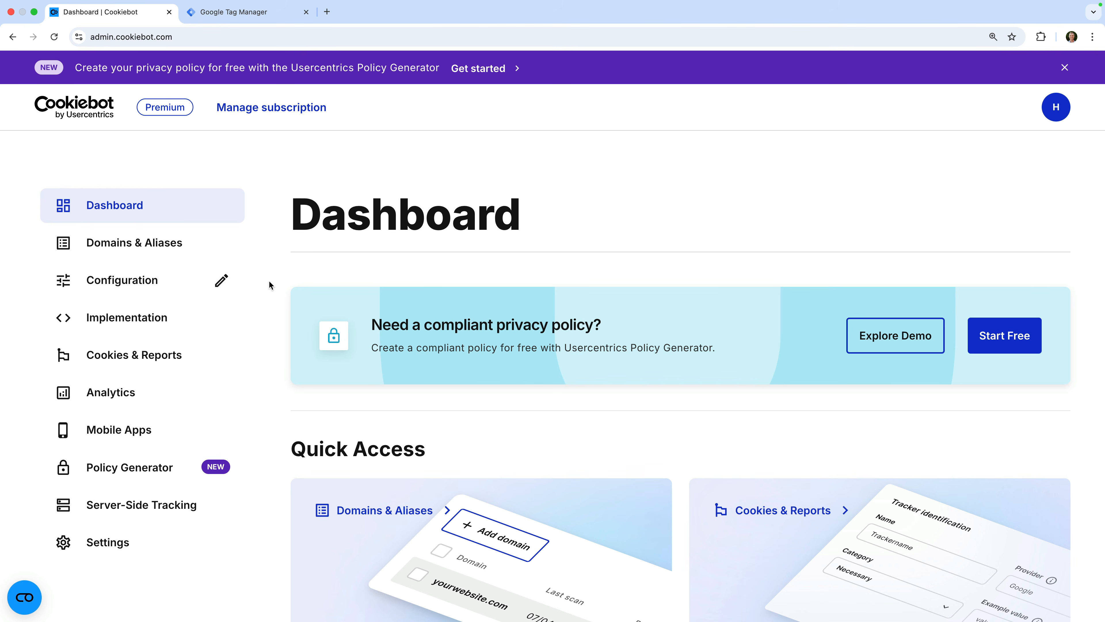
Add demo.lovesdata-test.com under Domains & Aliases with Monthly scan frequency.
click(192, 248)
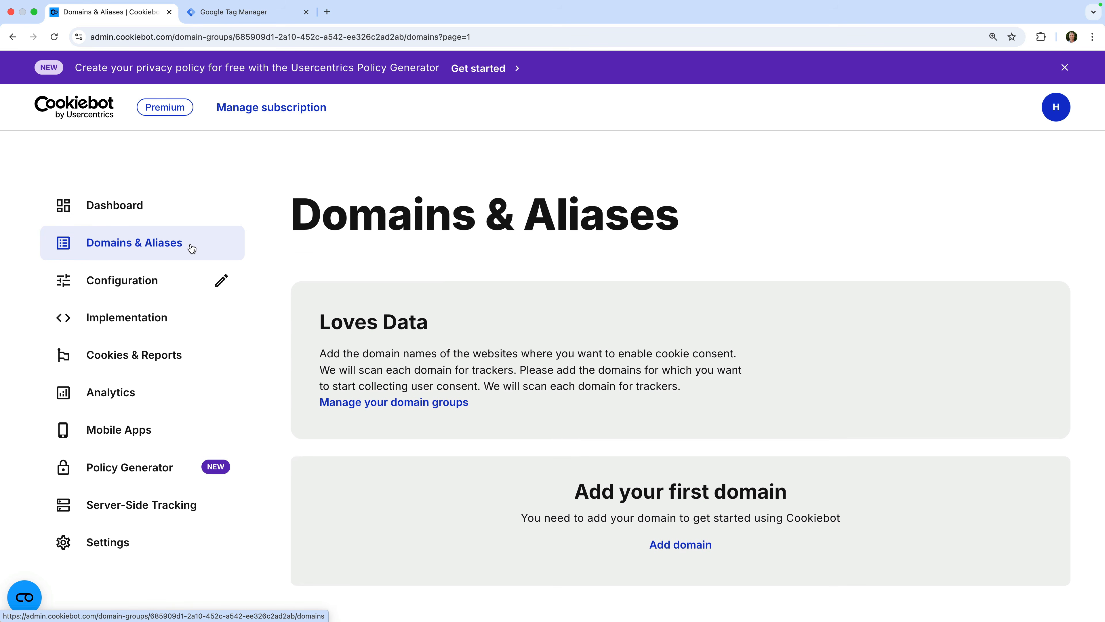
scroll(524, 426, down, 2)
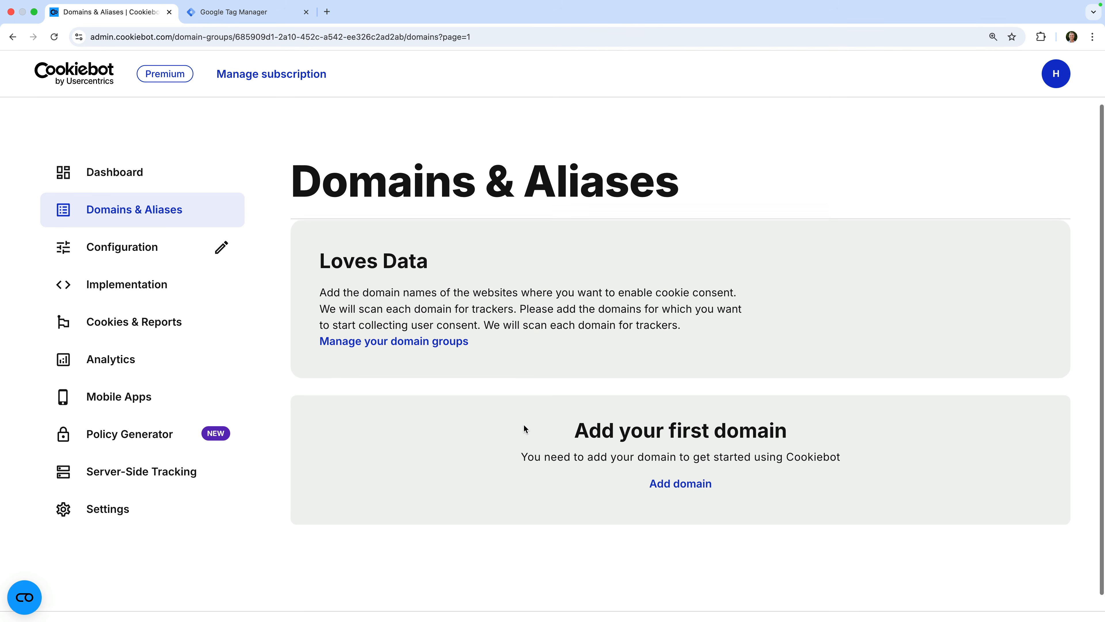
click(666, 483)
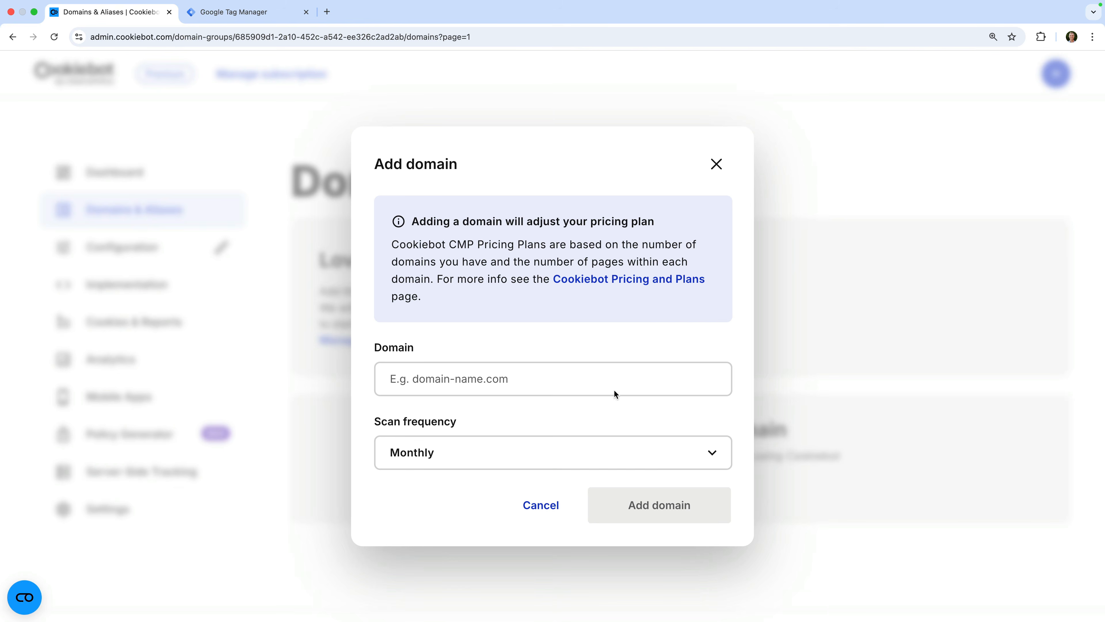
click(608, 381)
text(https://demo.lovesdata-test.com)
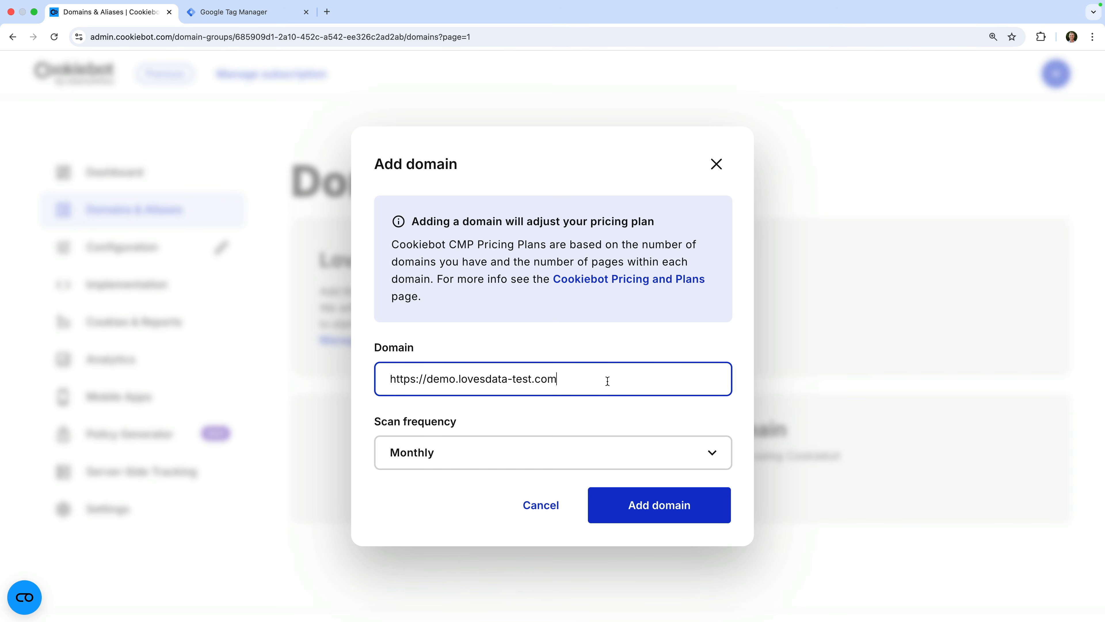
click(643, 508)
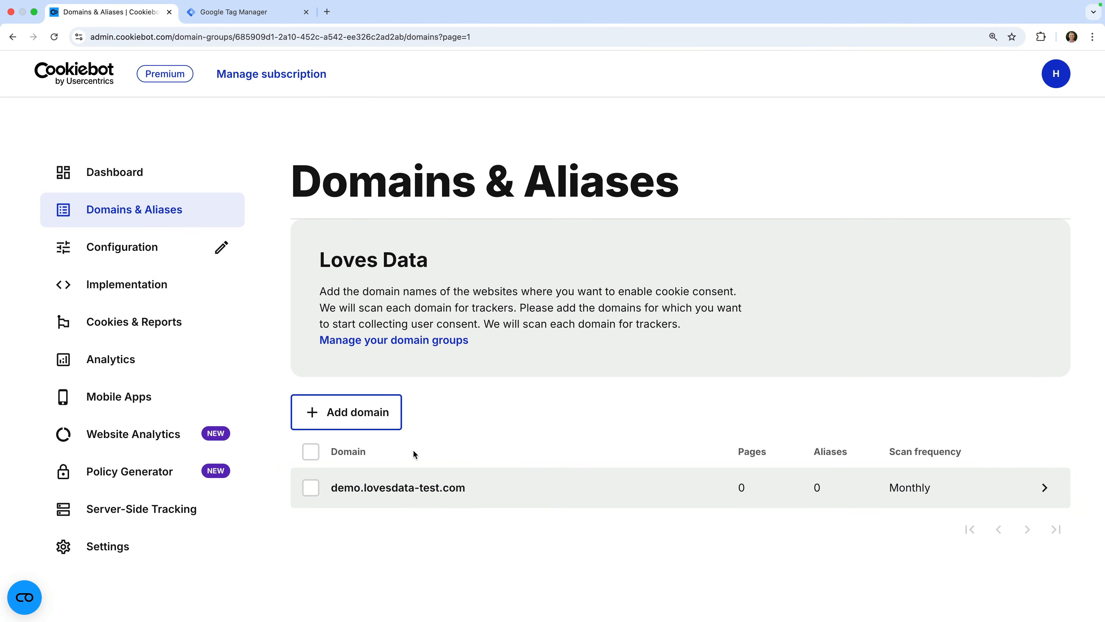
Try the Bar layout, revert to the centred Dialog layout, and set the banner theme to Dark.
click(187, 255)
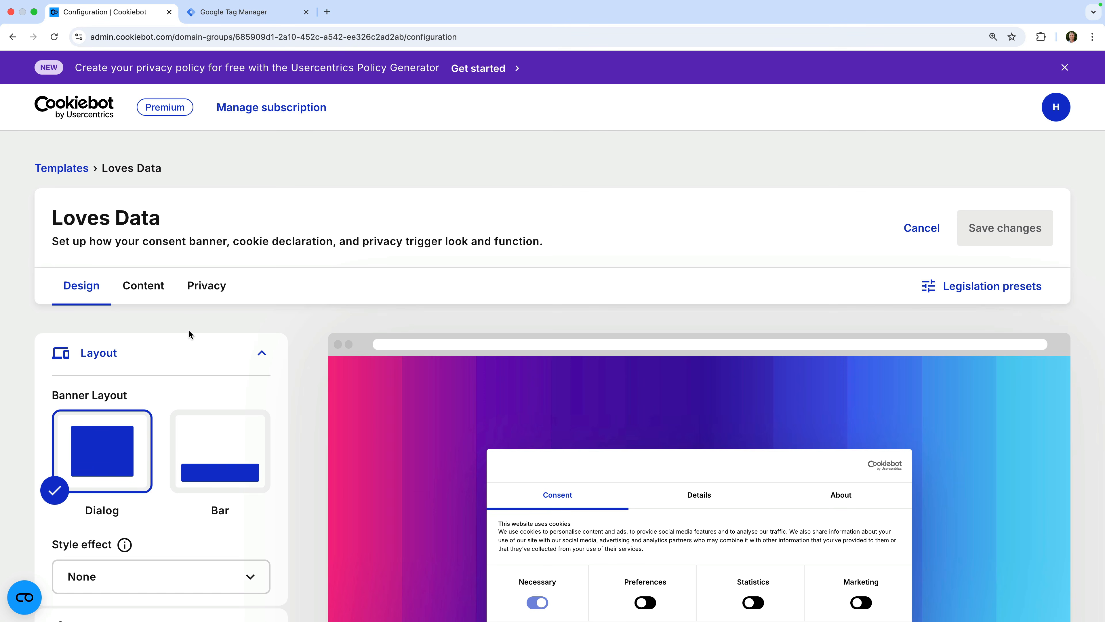
scroll(188, 329, down, 3)
scroll(189, 334, down, 2)
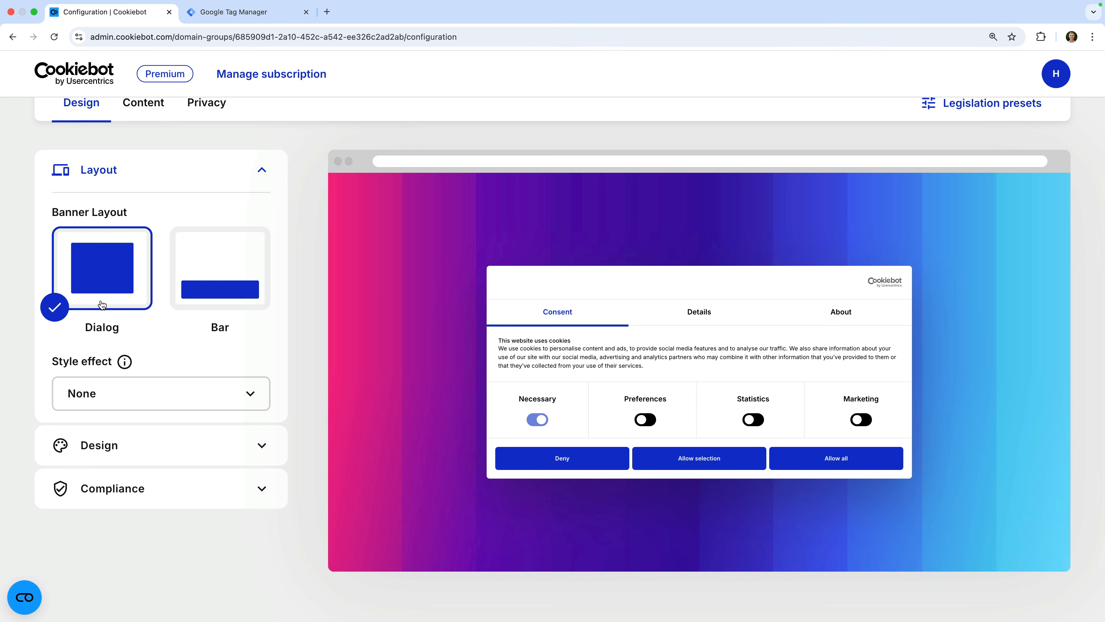
click(209, 302)
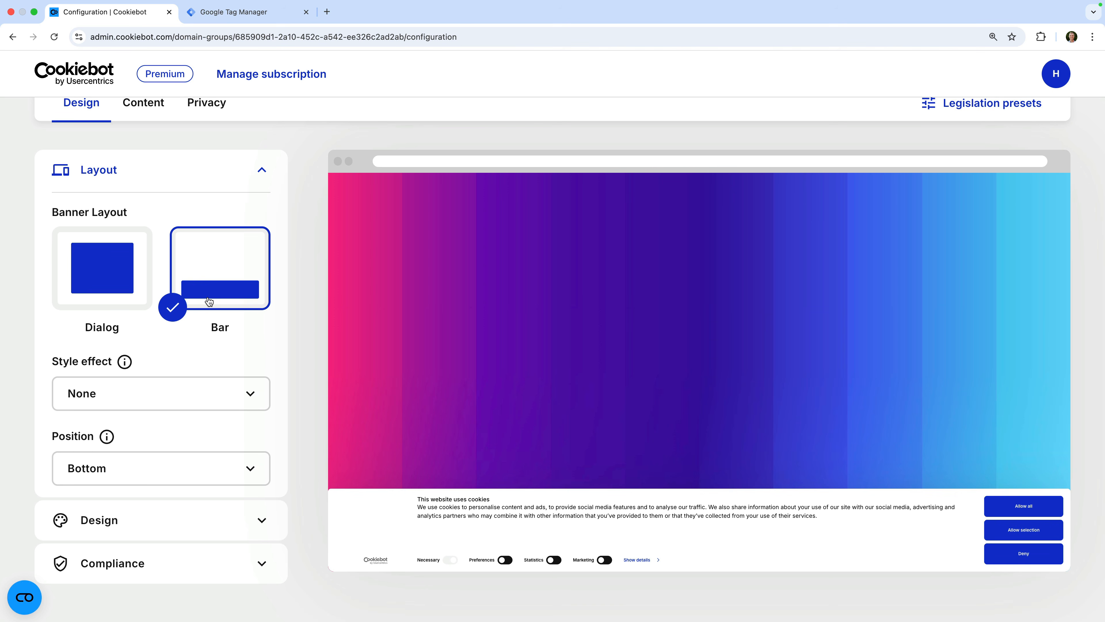
click(105, 304)
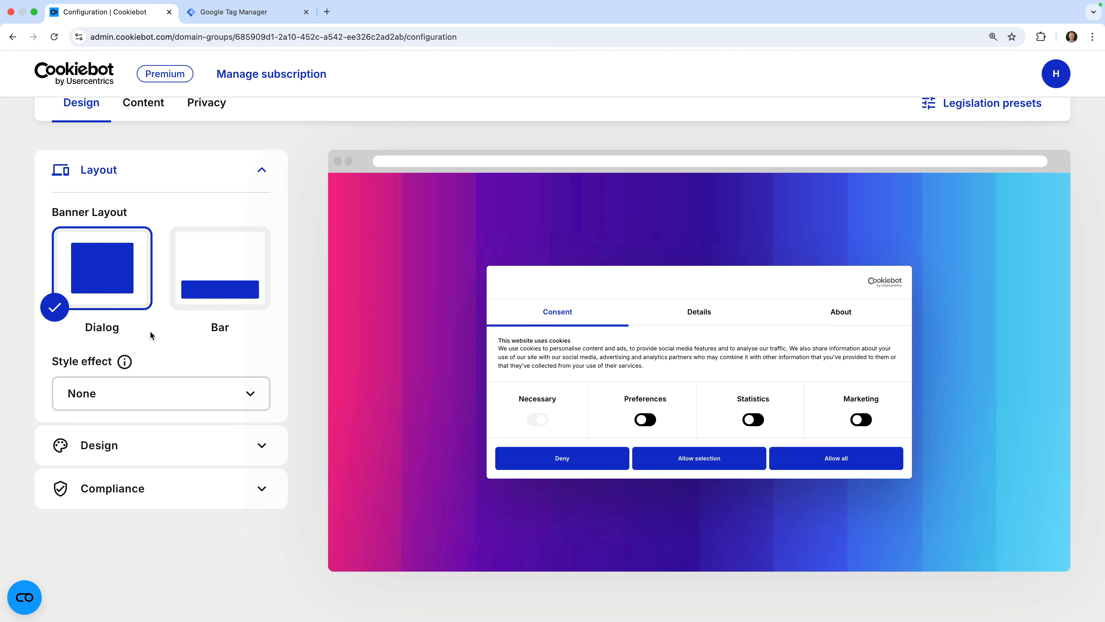
scroll(149, 330, down, 2)
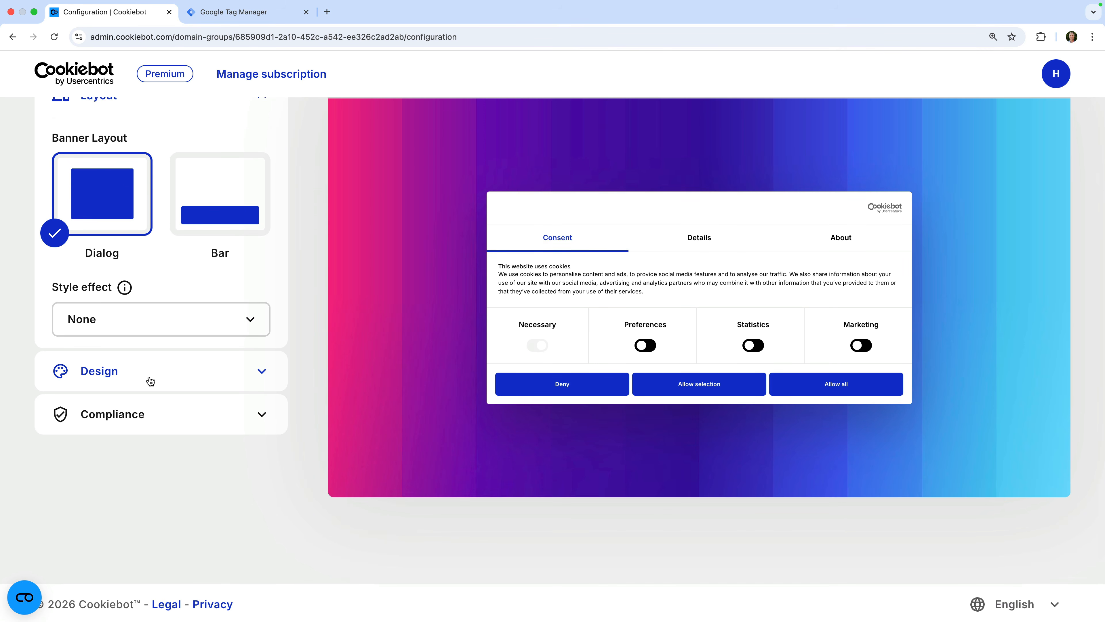
click(151, 381)
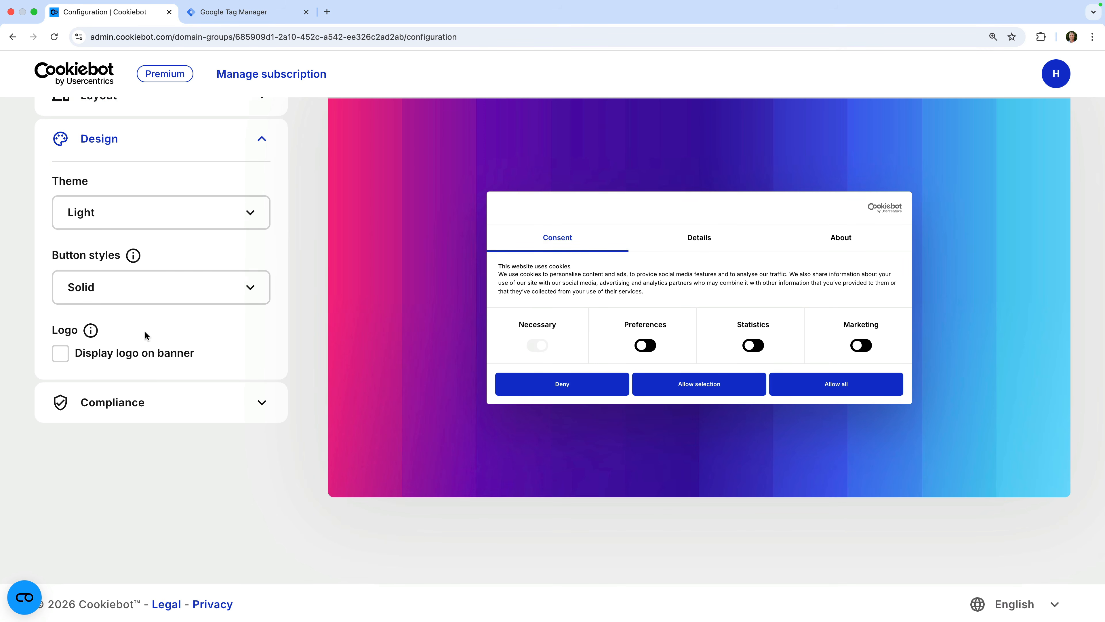
click(156, 216)
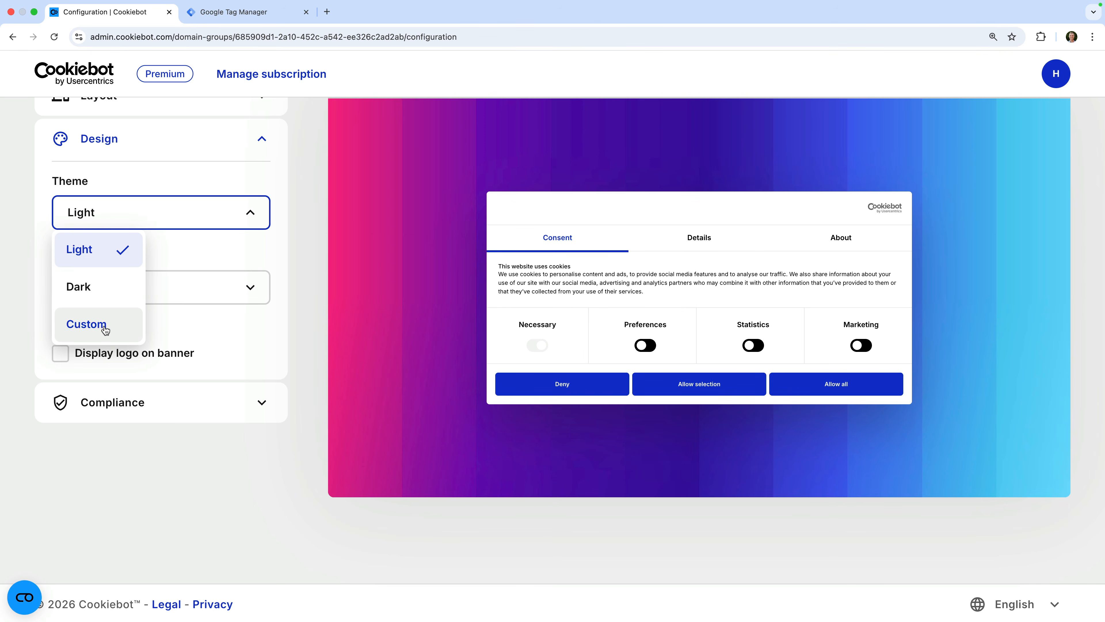
click(91, 289)
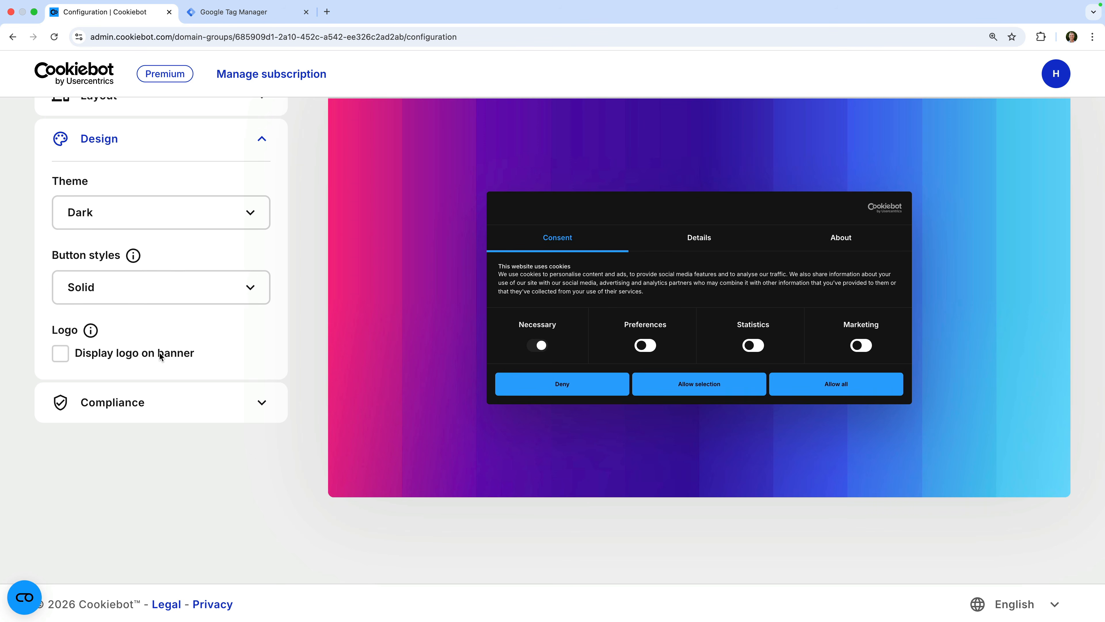
Review the compliance settings, leaving the consent territory as All visitors.
click(203, 405)
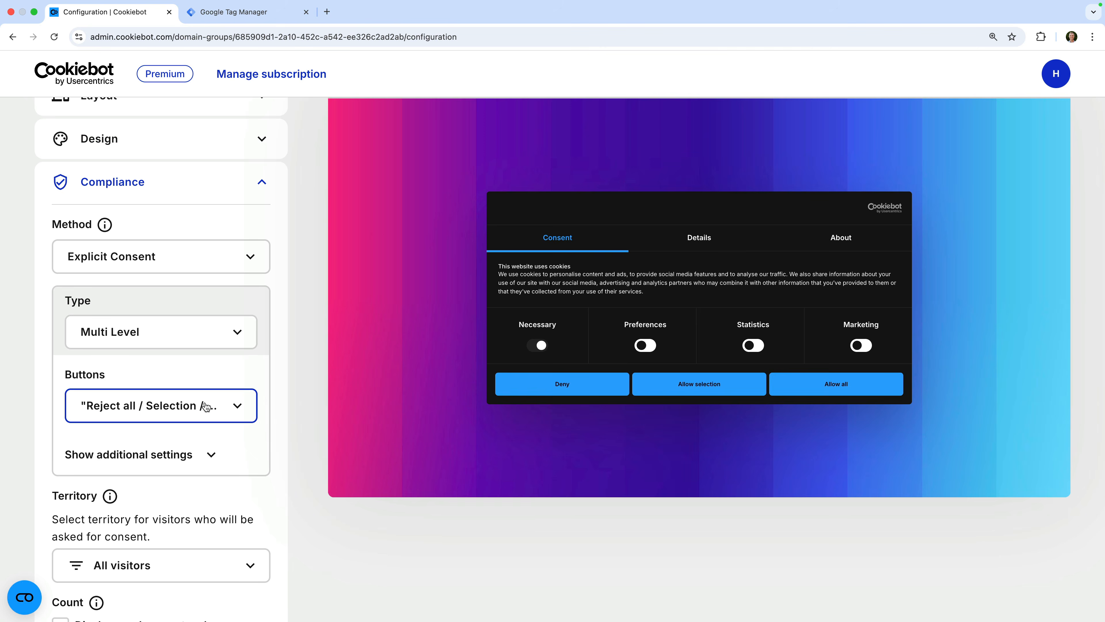
scroll(229, 443, down, 3)
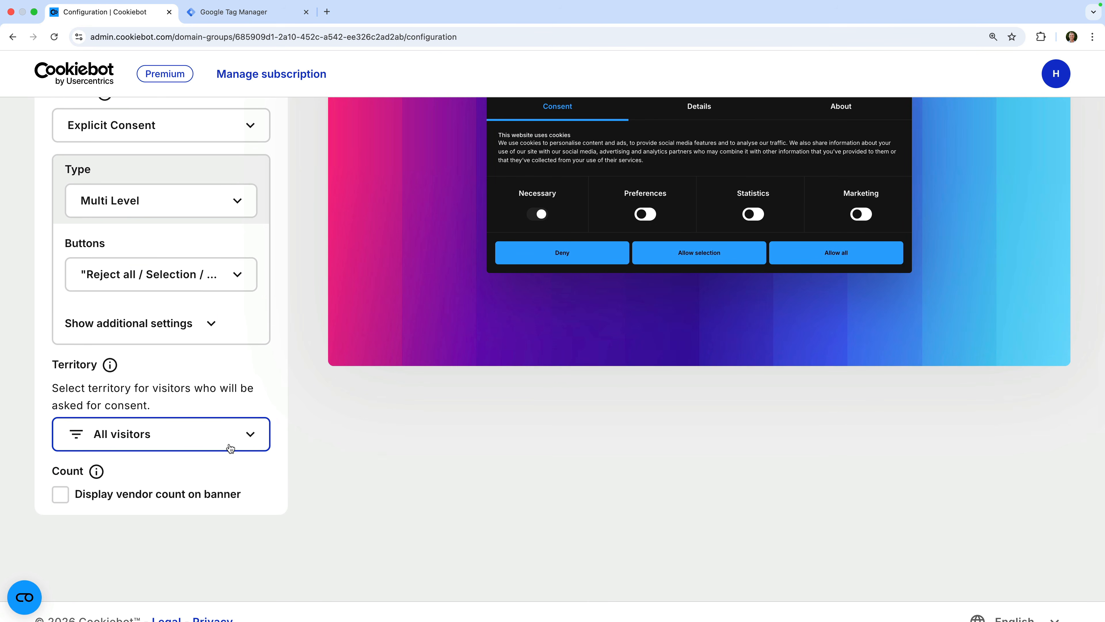
click(168, 443)
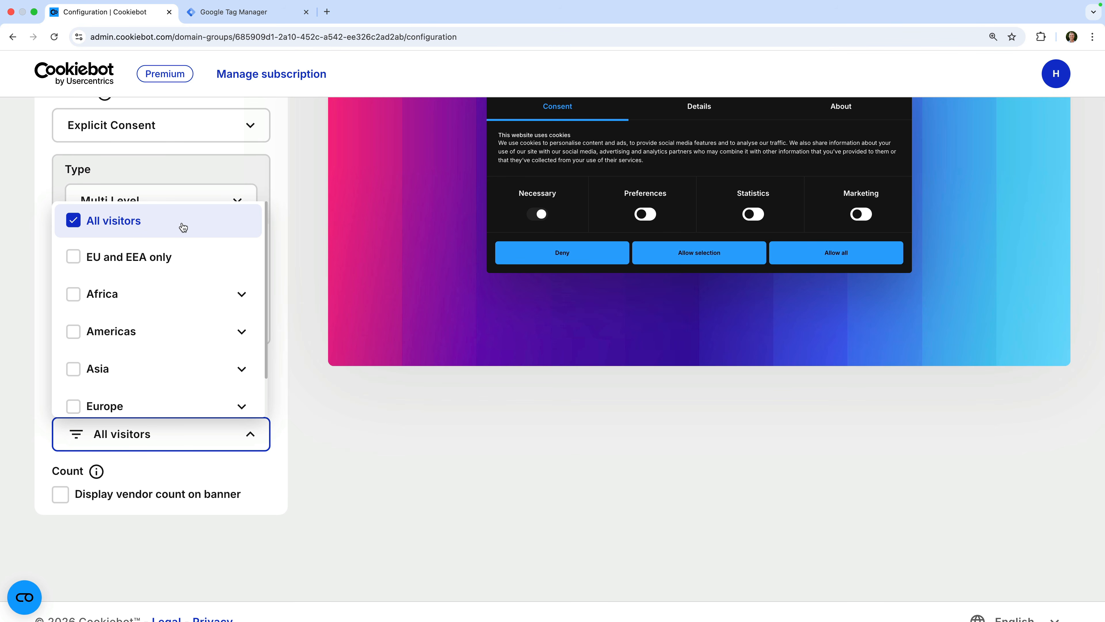
click(228, 170)
scroll(227, 172, up, 2)
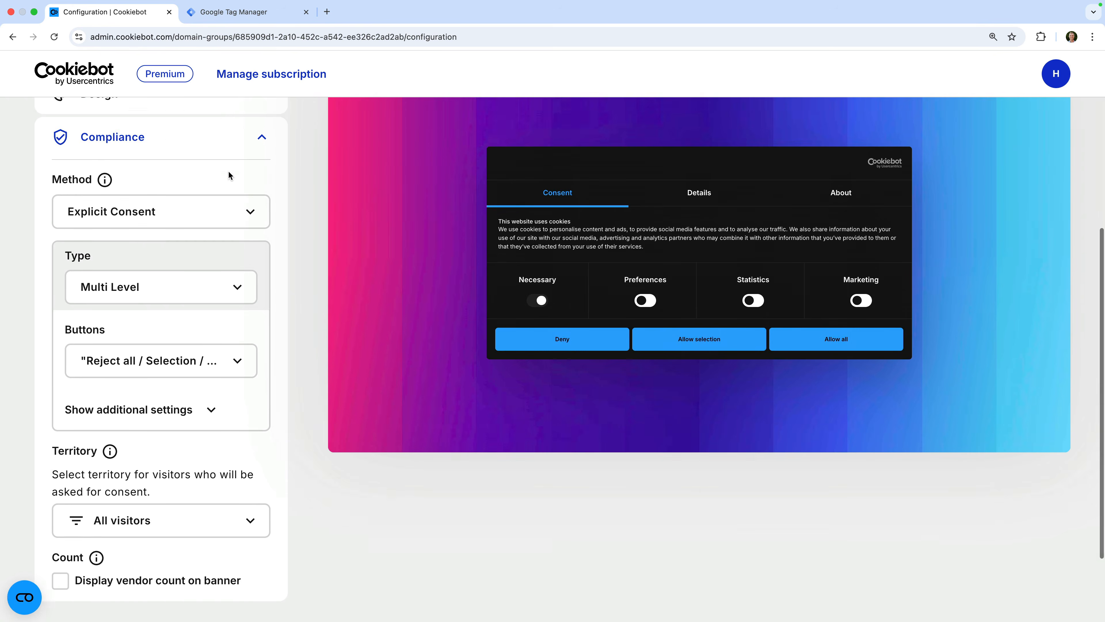
scroll(228, 172, up, 7)
Look over the banner's Content text settings.
click(149, 289)
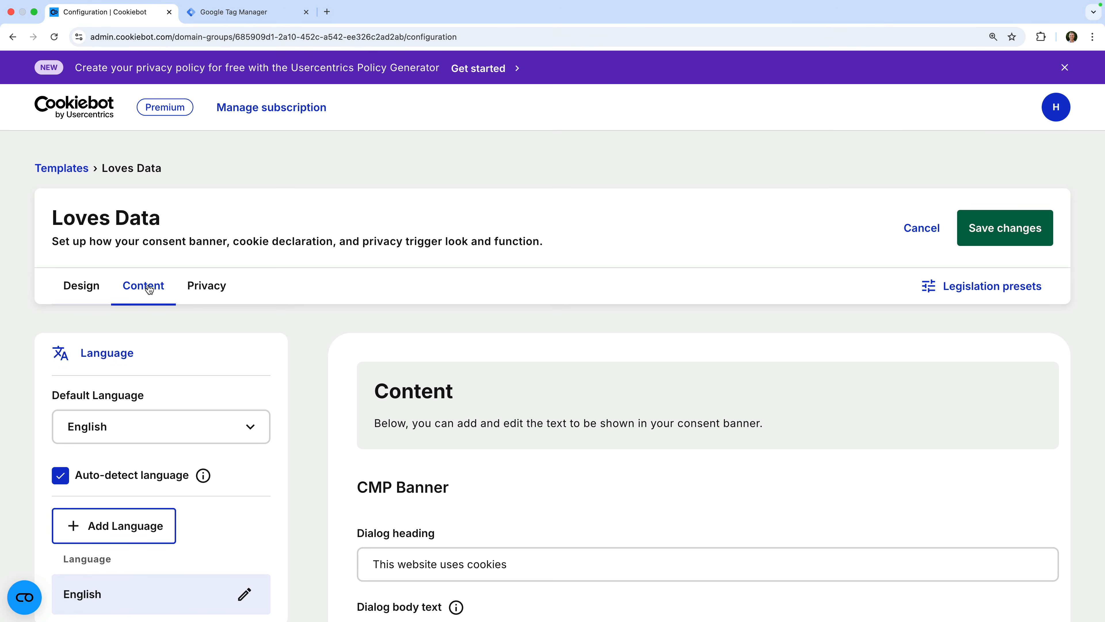
scroll(301, 348, down, 3)
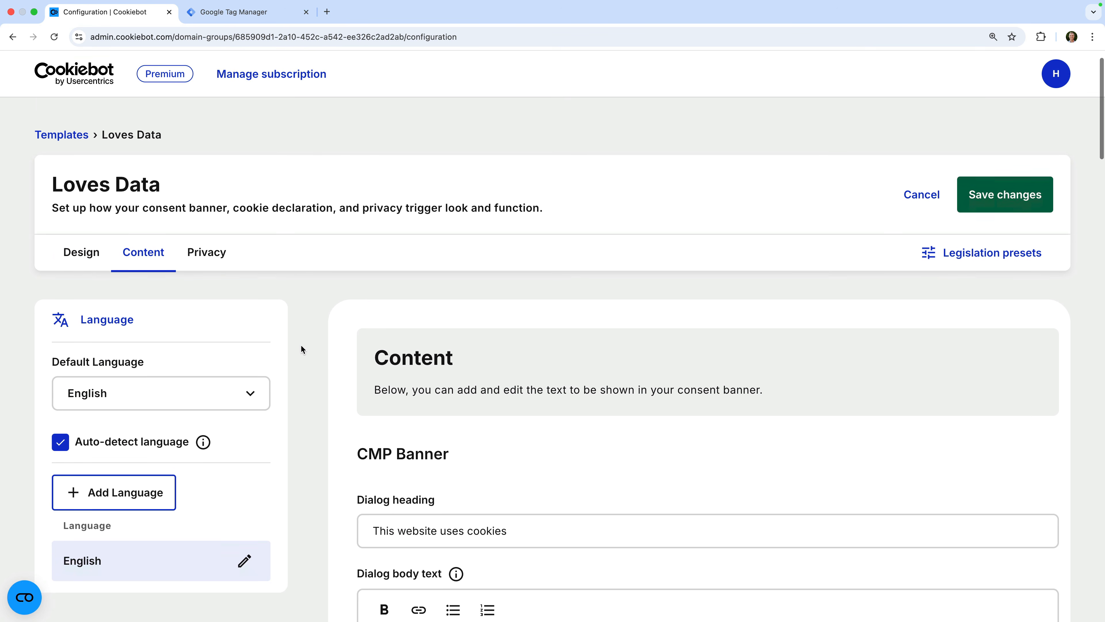
scroll(301, 348, down, 4)
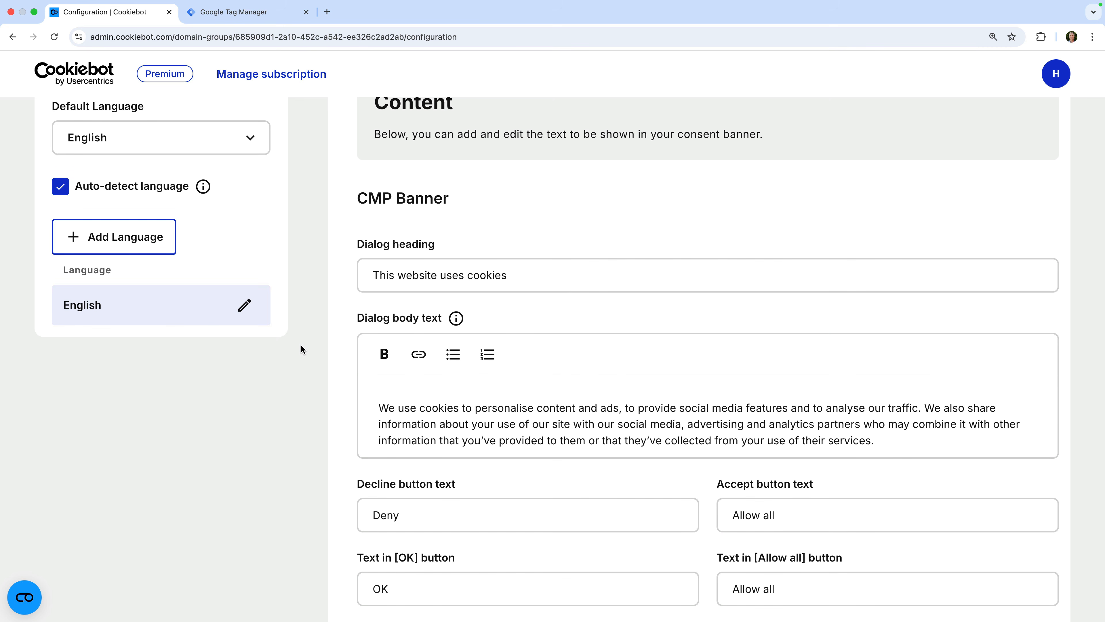
scroll(301, 346, up, 5)
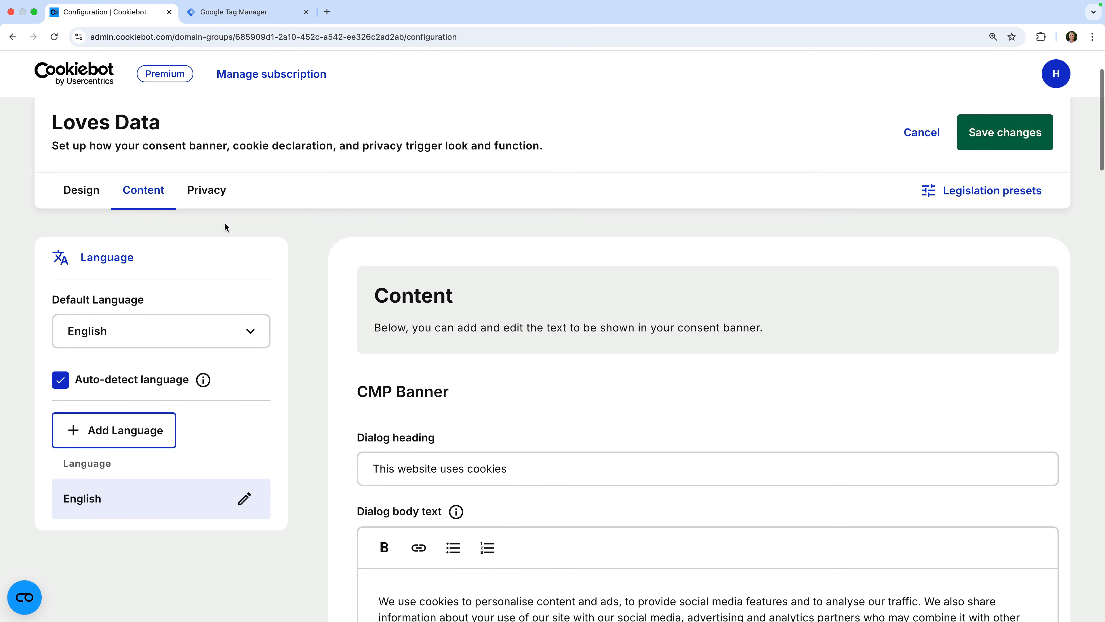
Check the privacy trigger button at Bottom Left and save the template changes.
click(209, 197)
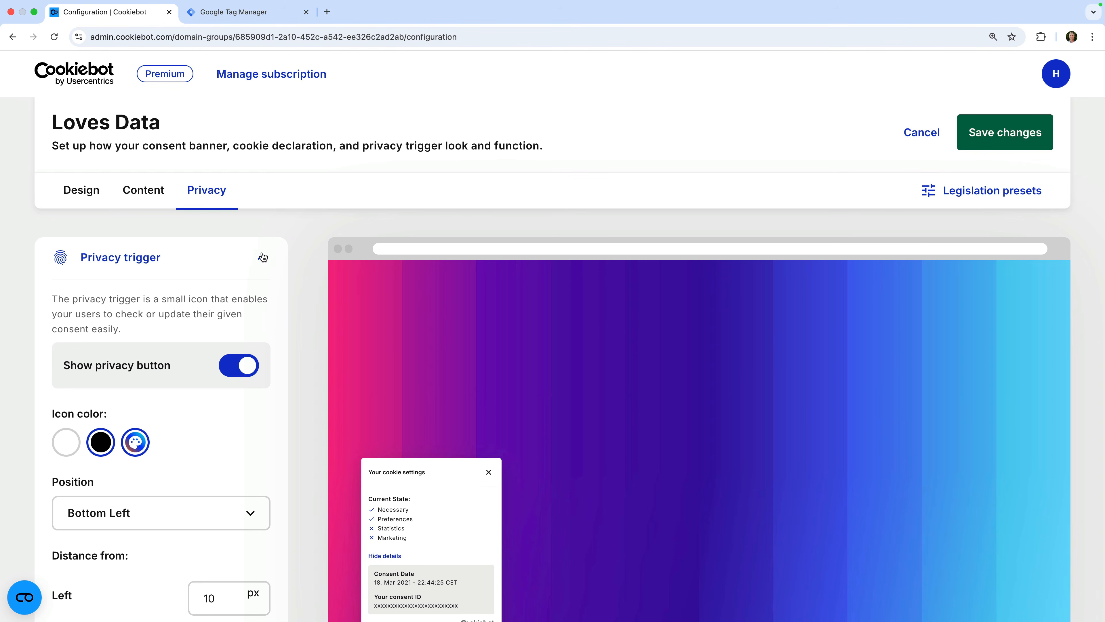
scroll(290, 310, down, 2)
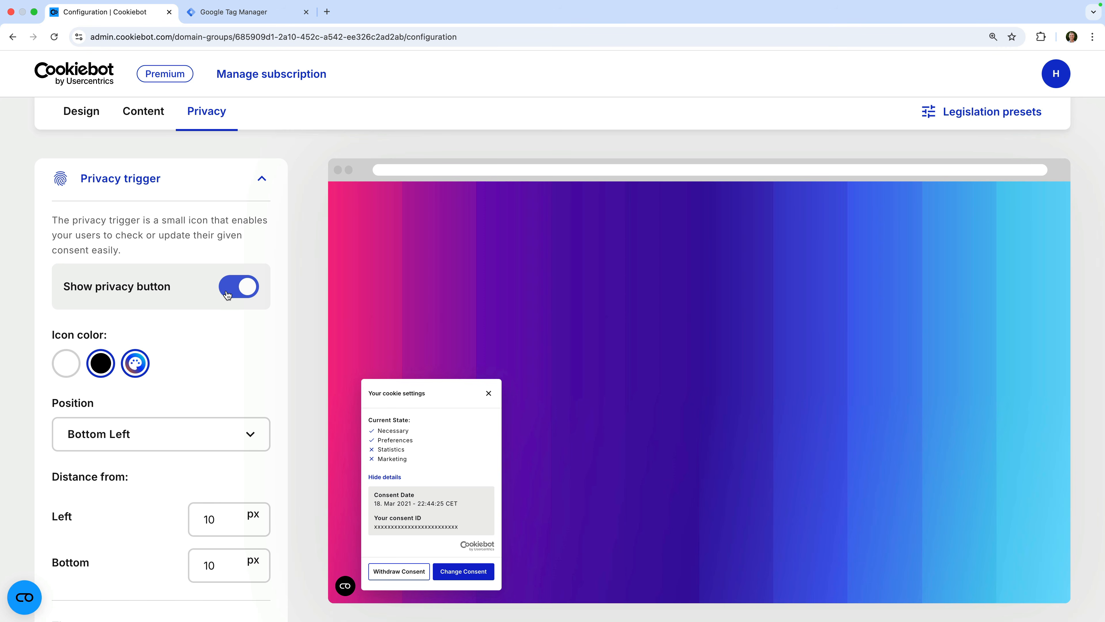
scroll(313, 230, up, 5)
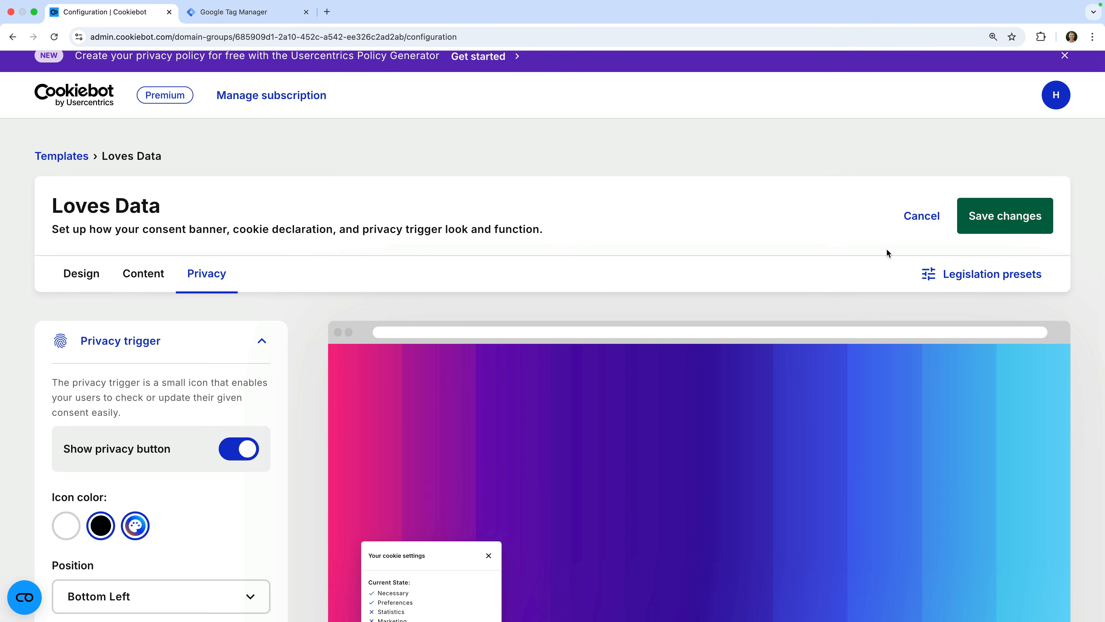
click(980, 223)
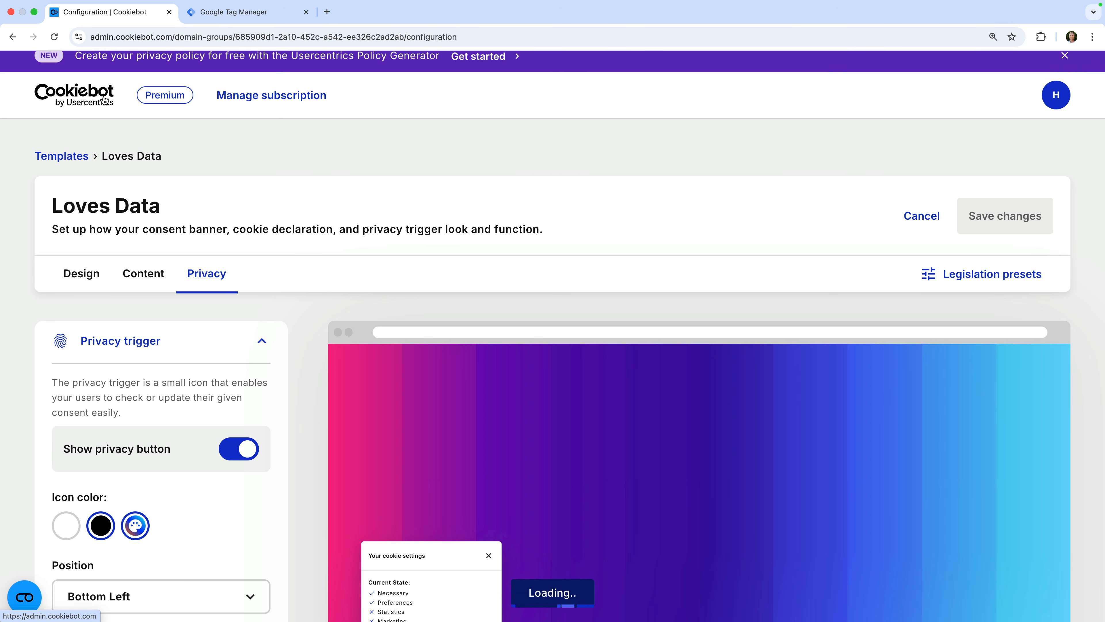
click(103, 99)
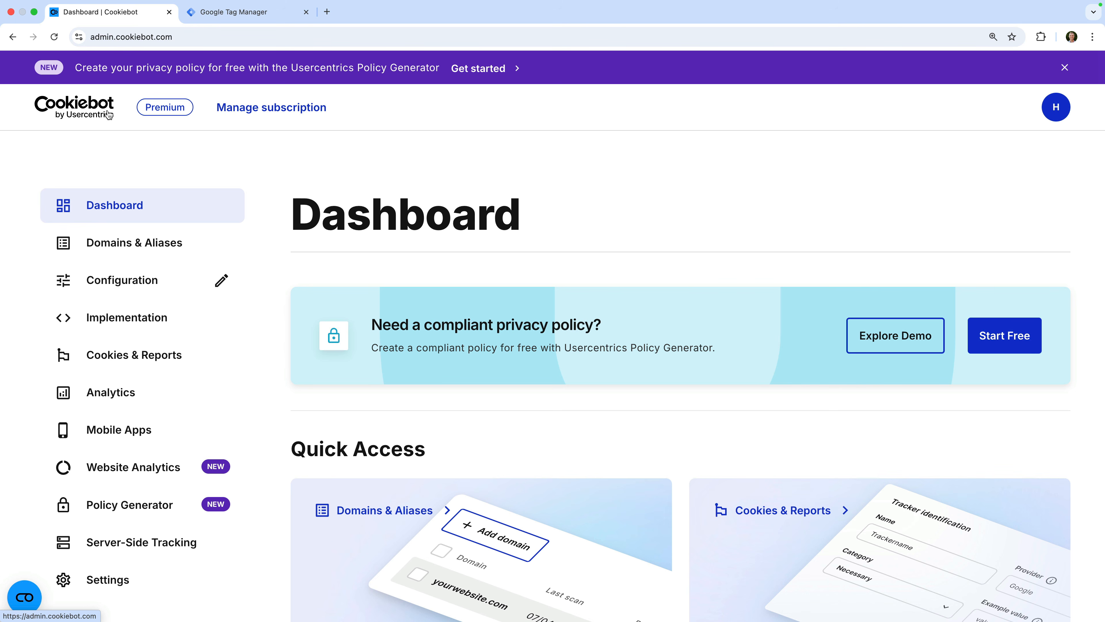
Copy the Domain group ID from the Implementation page's installation guides.
click(152, 319)
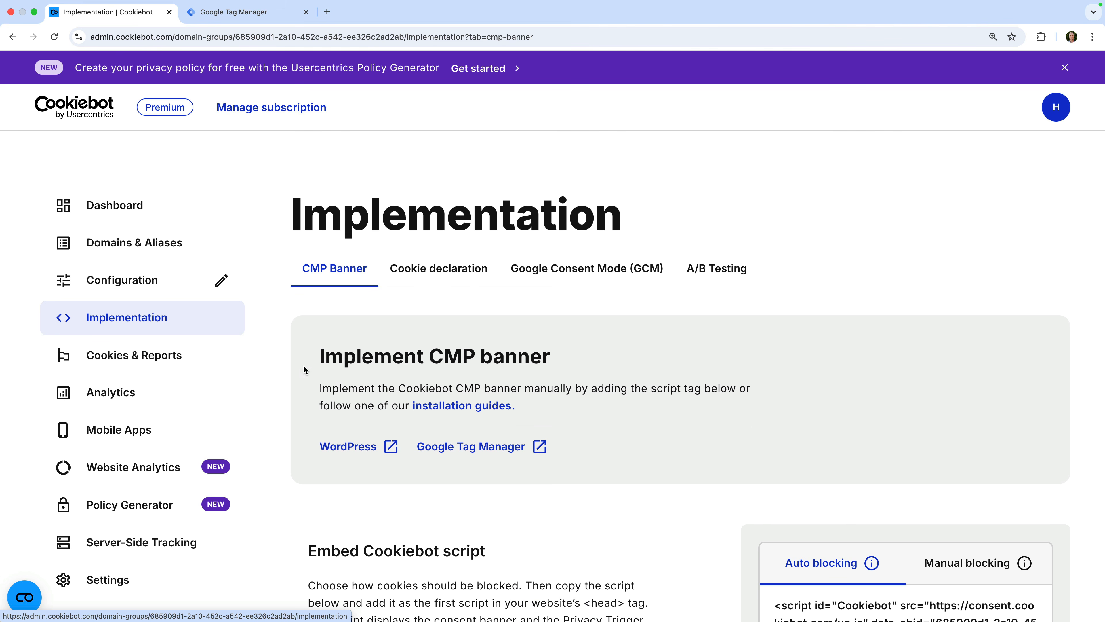
scroll(340, 384, down, 3)
scroll(340, 385, down, 5)
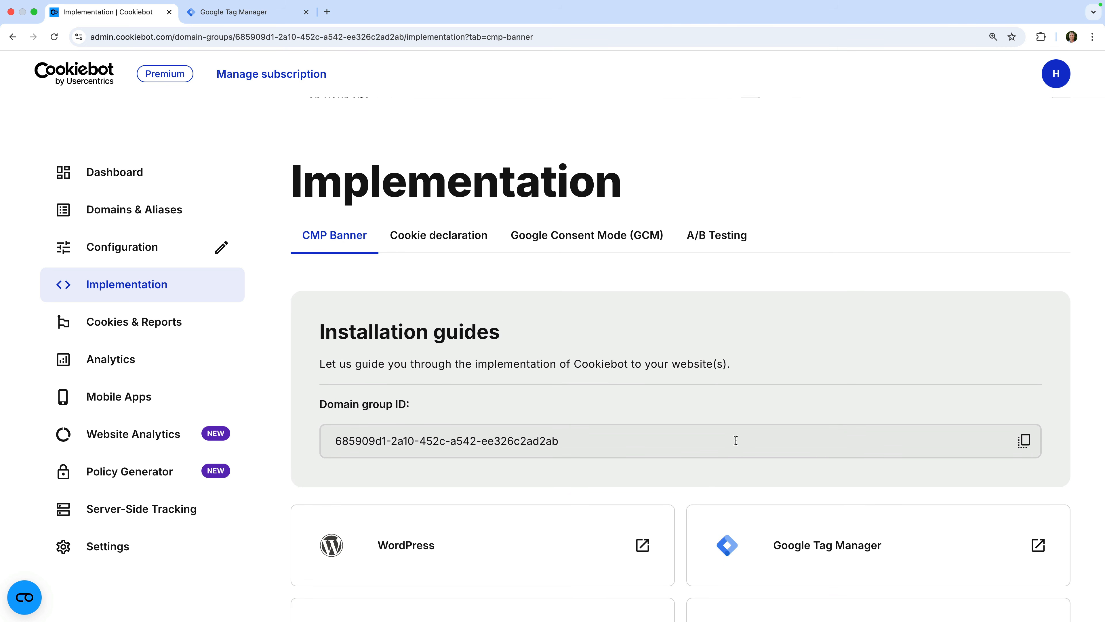
click(1023, 442)
click(187, 508)
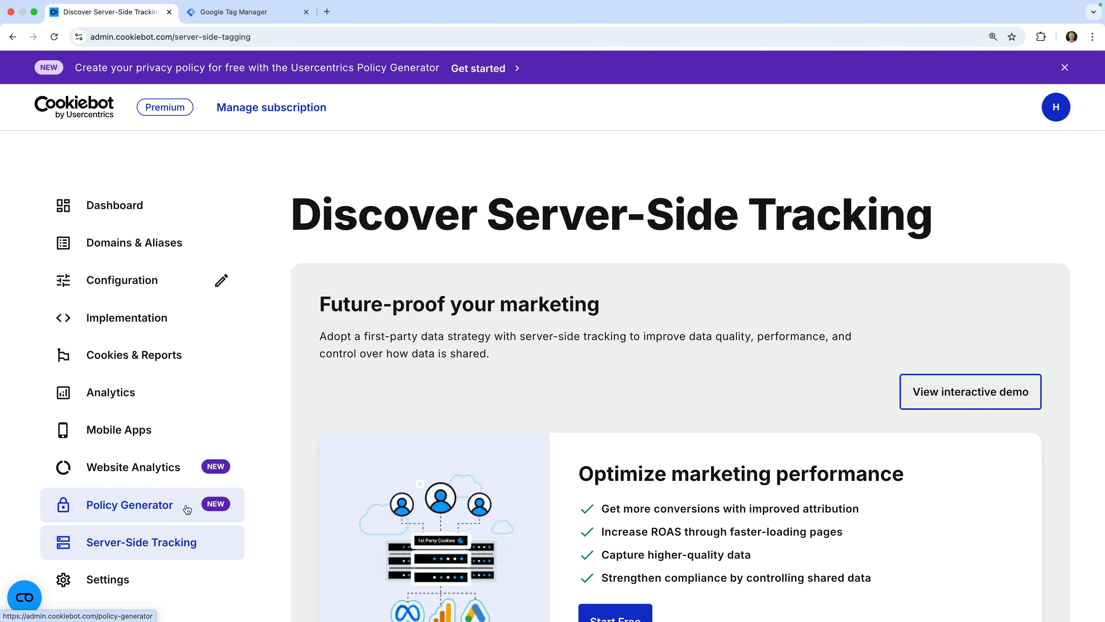
Scroll through the Server-Side Tracking information, then go to the Privacy Policy Generator.
scroll(444, 381, down, 5)
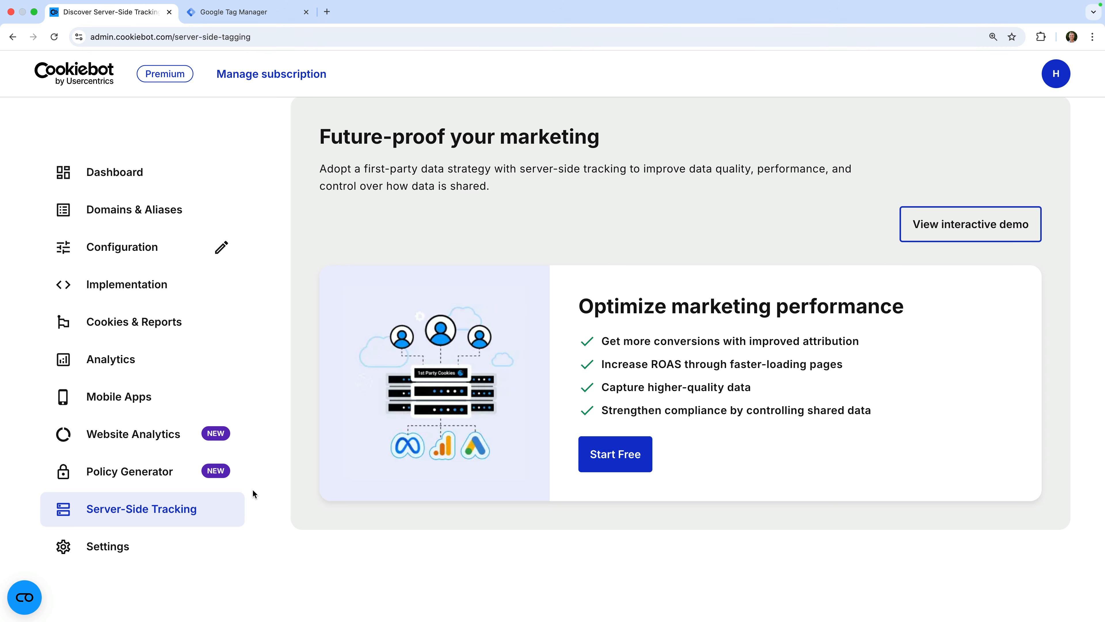
click(172, 476)
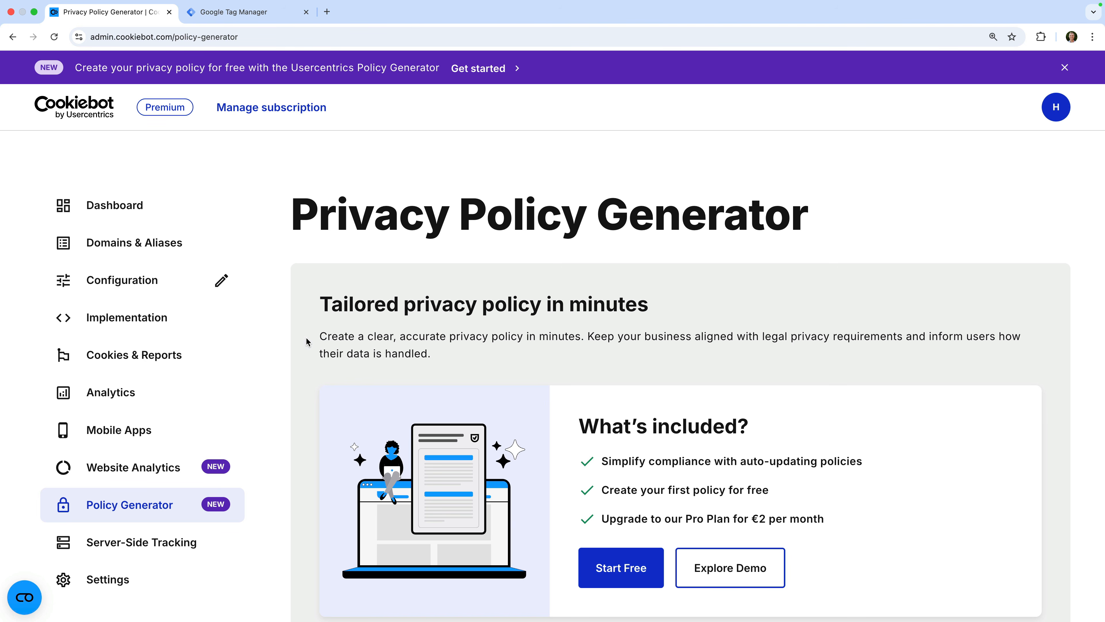
Switch to Google Tag Manager's Tags list for the Loves Data Demo container.
click(271, 13)
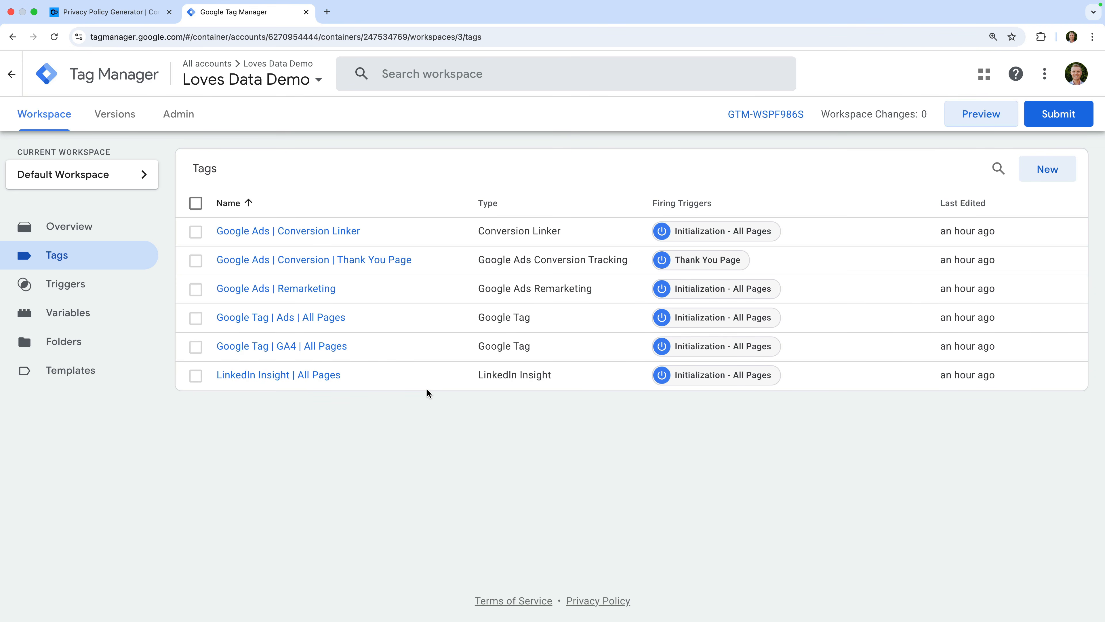
Tick Enable consent overview in the Loves Data Demo container settings and save.
click(193, 116)
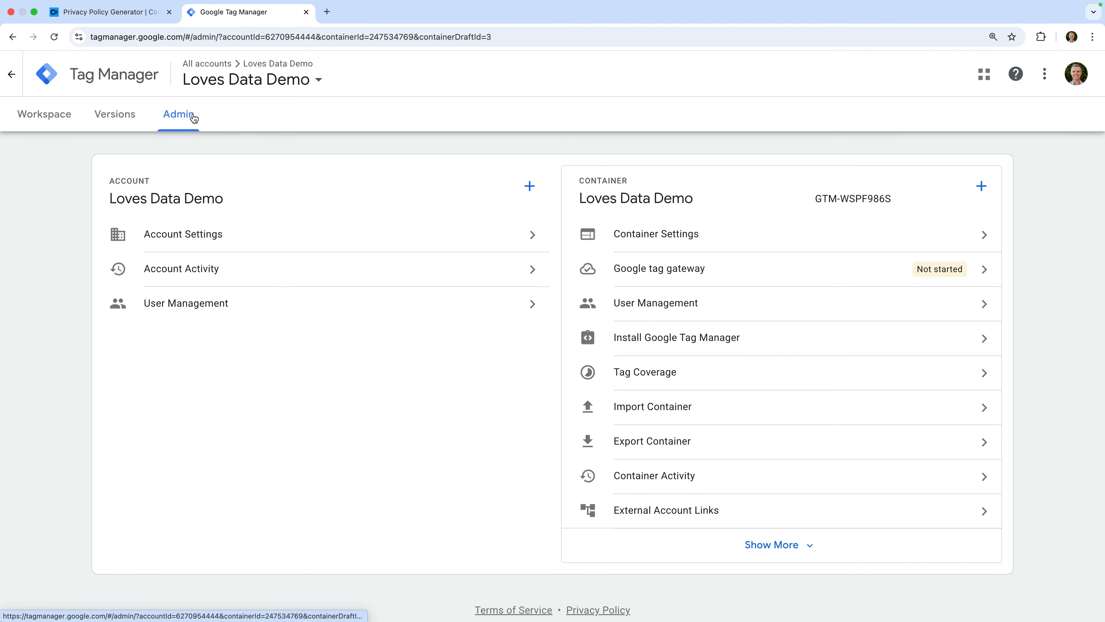
click(664, 235)
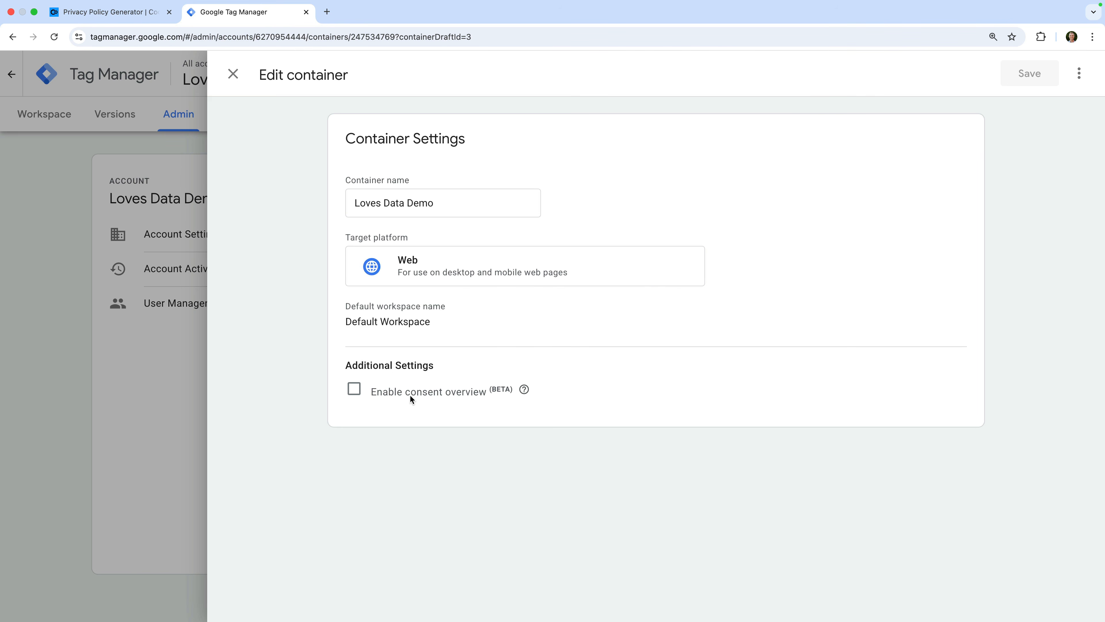
click(355, 389)
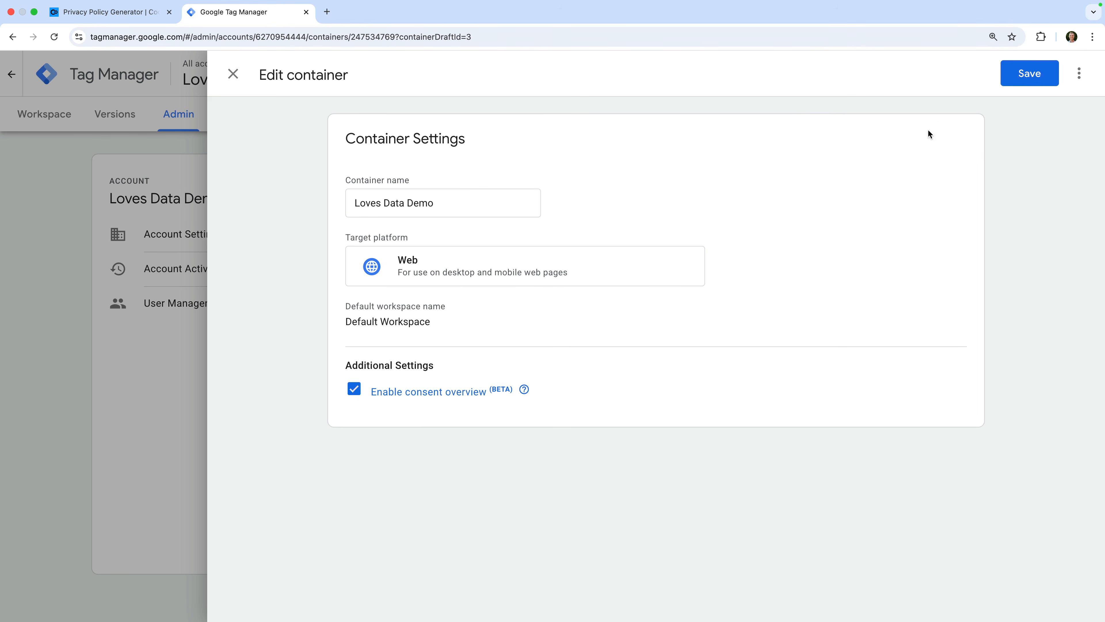
click(1005, 83)
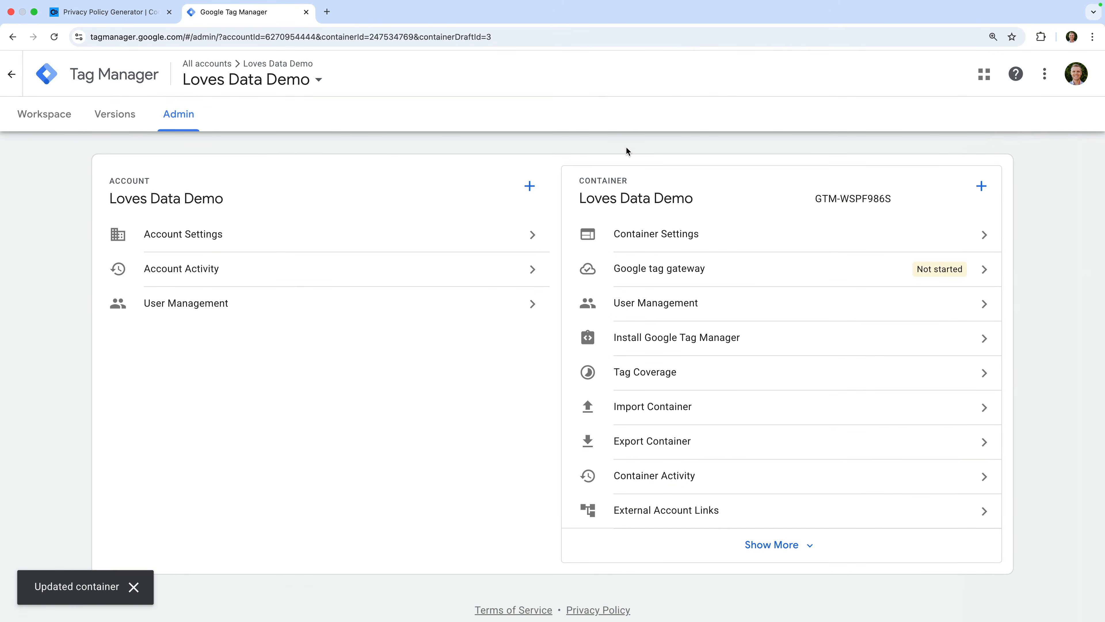
click(68, 120)
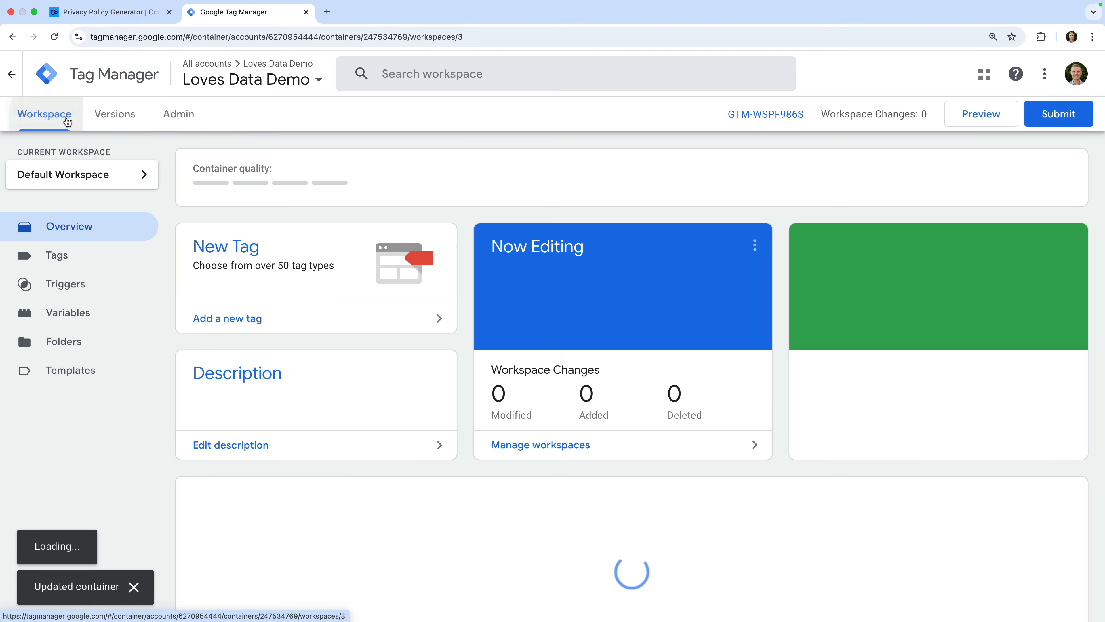
click(42, 252)
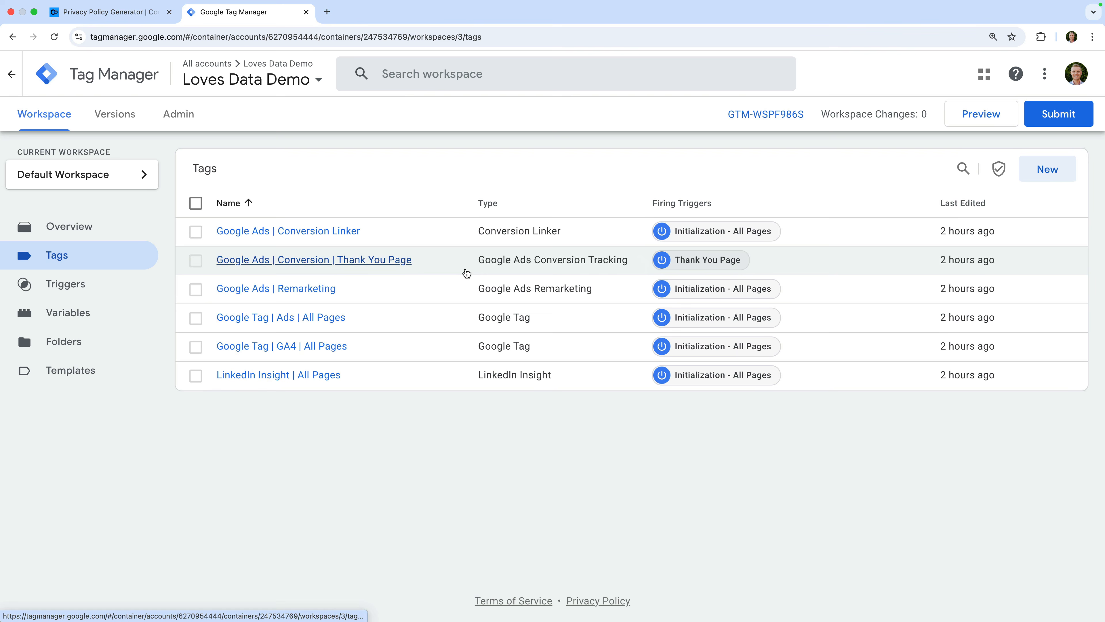
Create a new tag and rename it from Untitled Tag to Cookiebot.
click(1046, 169)
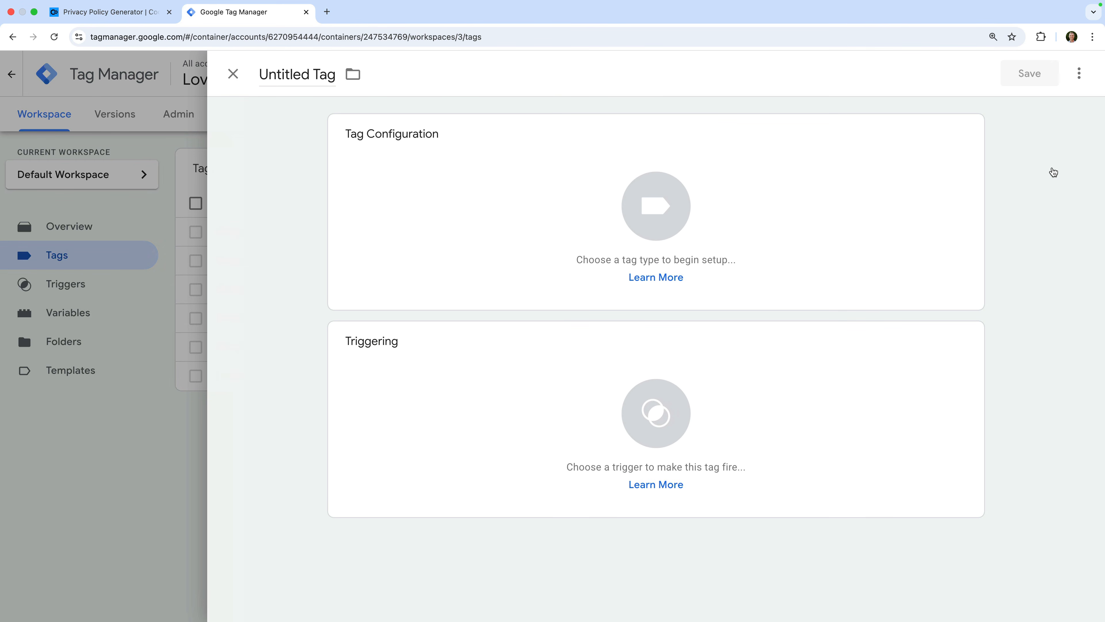
click(325, 87)
text(Cookie)
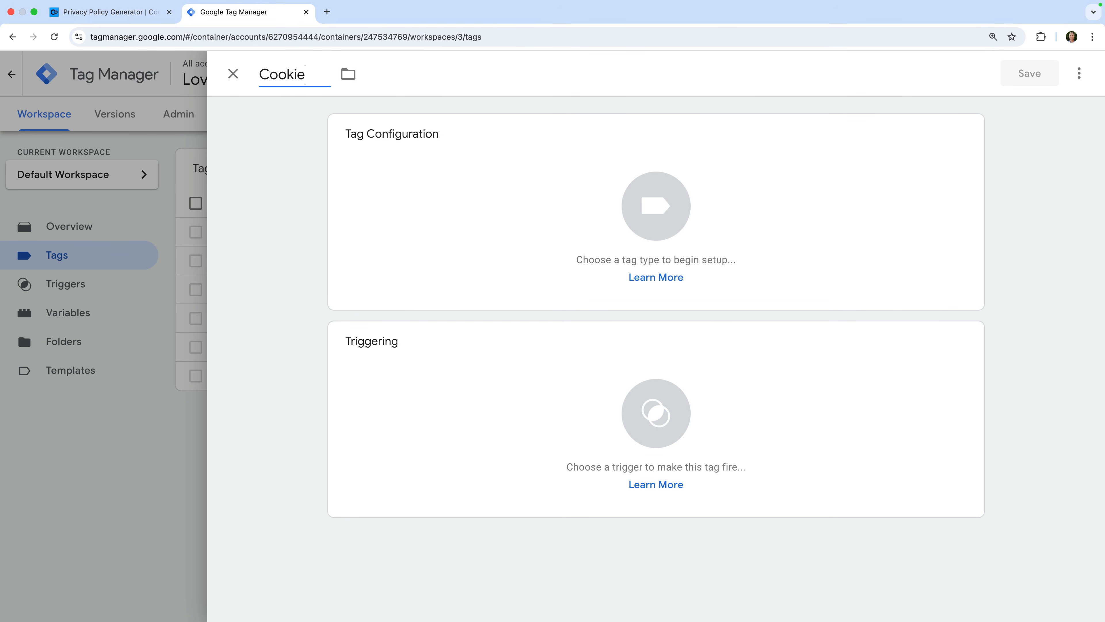
text(bot)
click(462, 142)
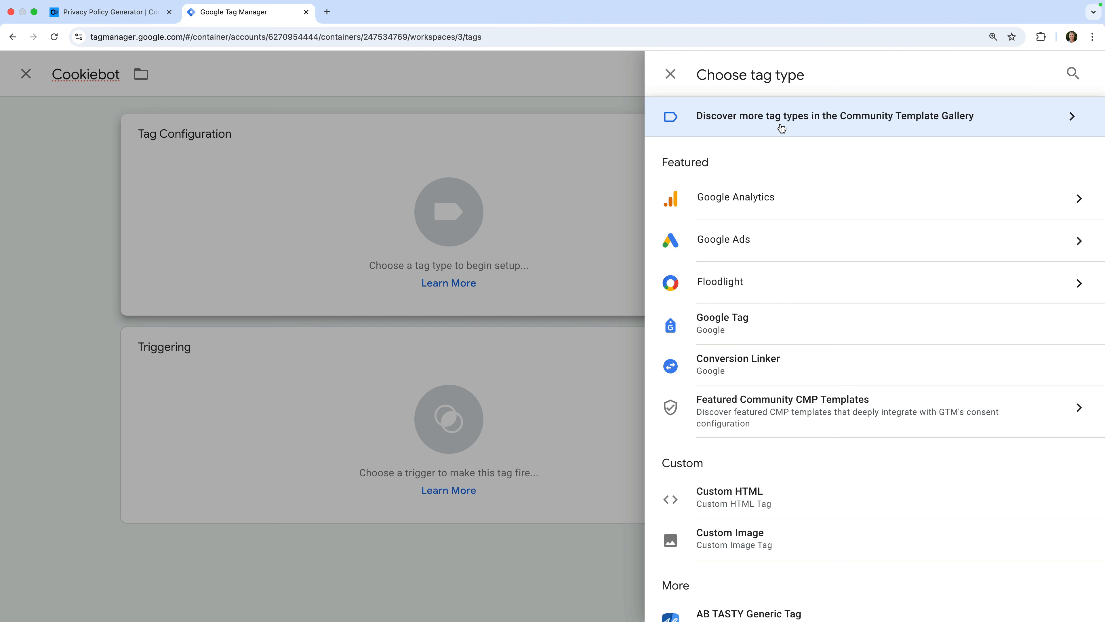
Add the Cookiebot CMP template from the Community Template Gallery as the tag type.
click(782, 127)
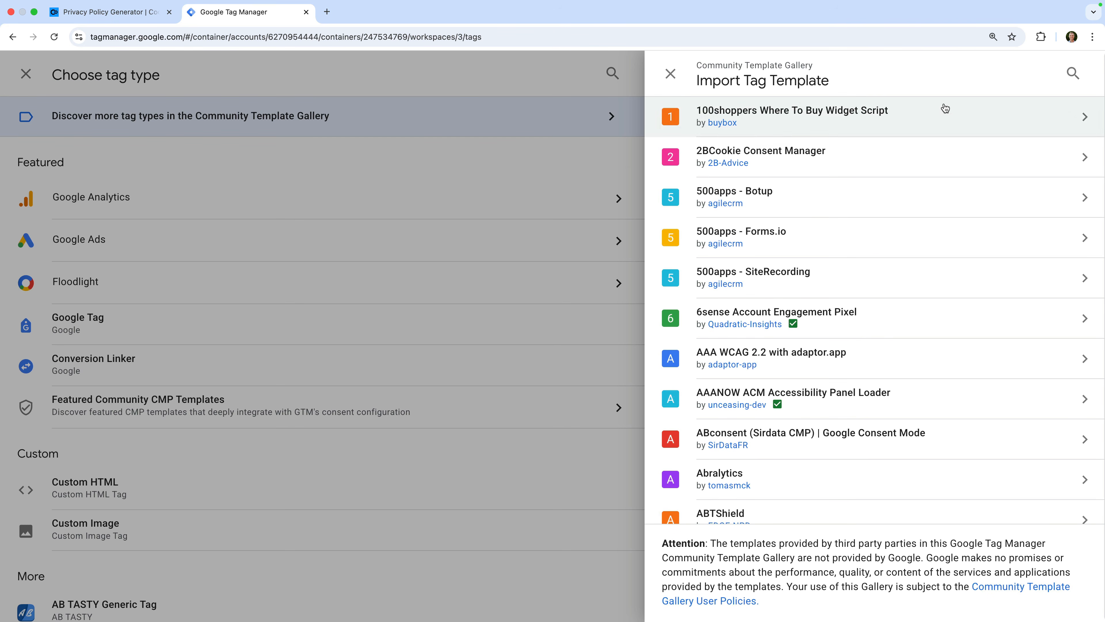
click(1067, 76)
text(Co)
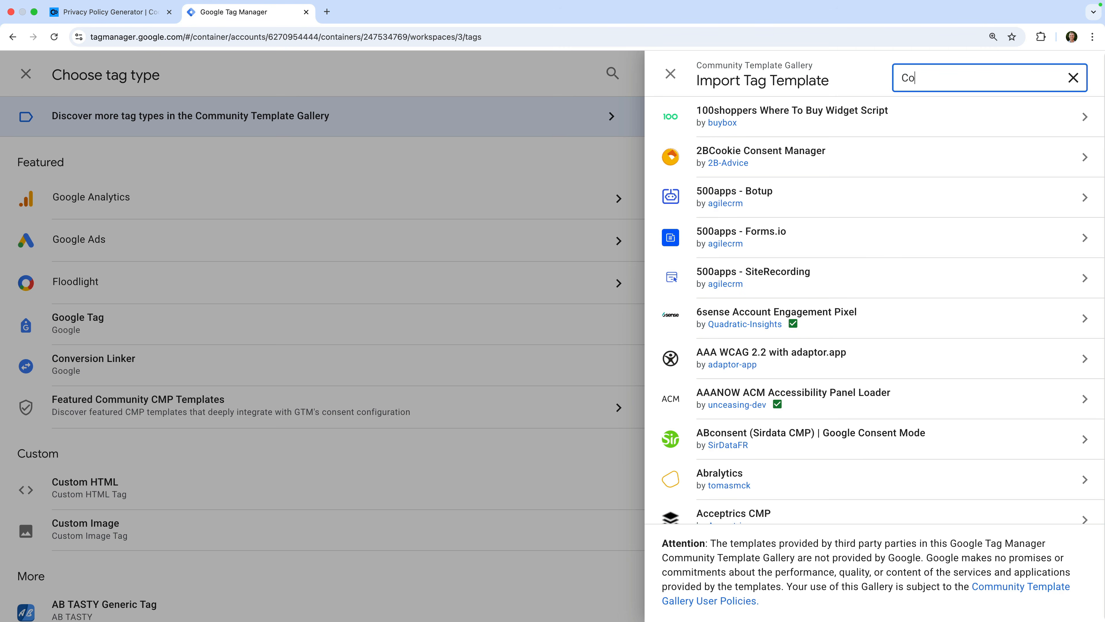
text(okiebot)
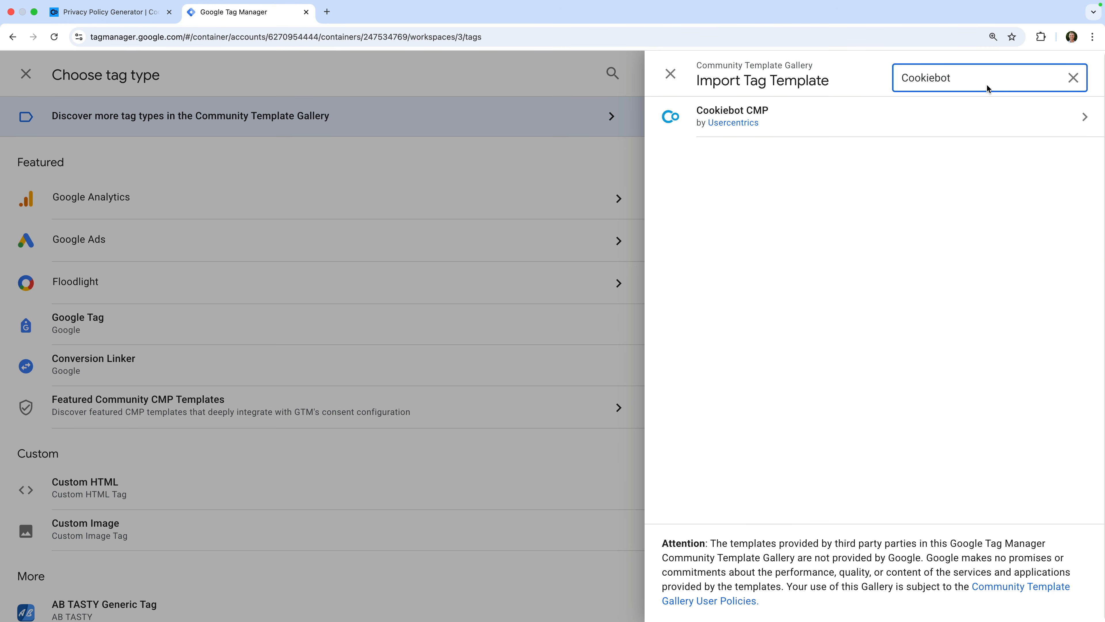
click(895, 118)
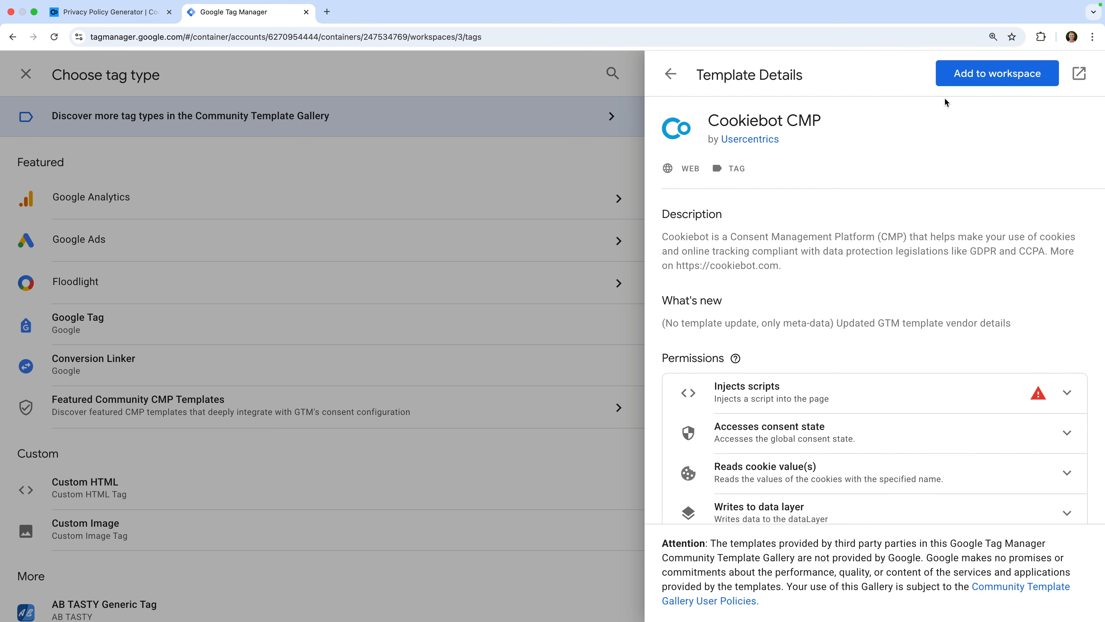
click(986, 78)
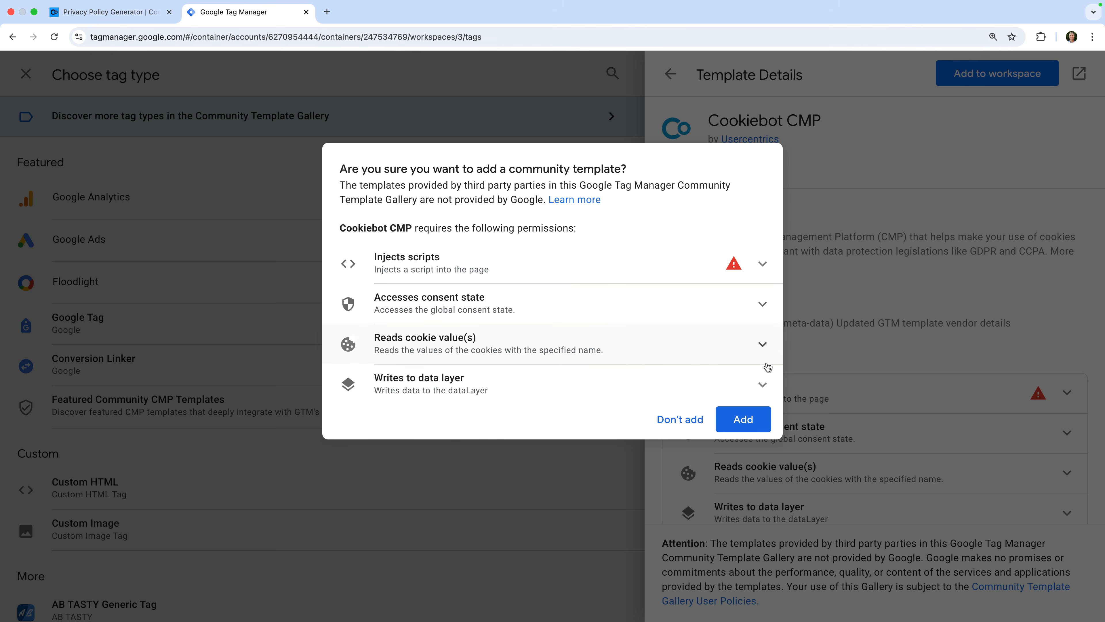
click(736, 416)
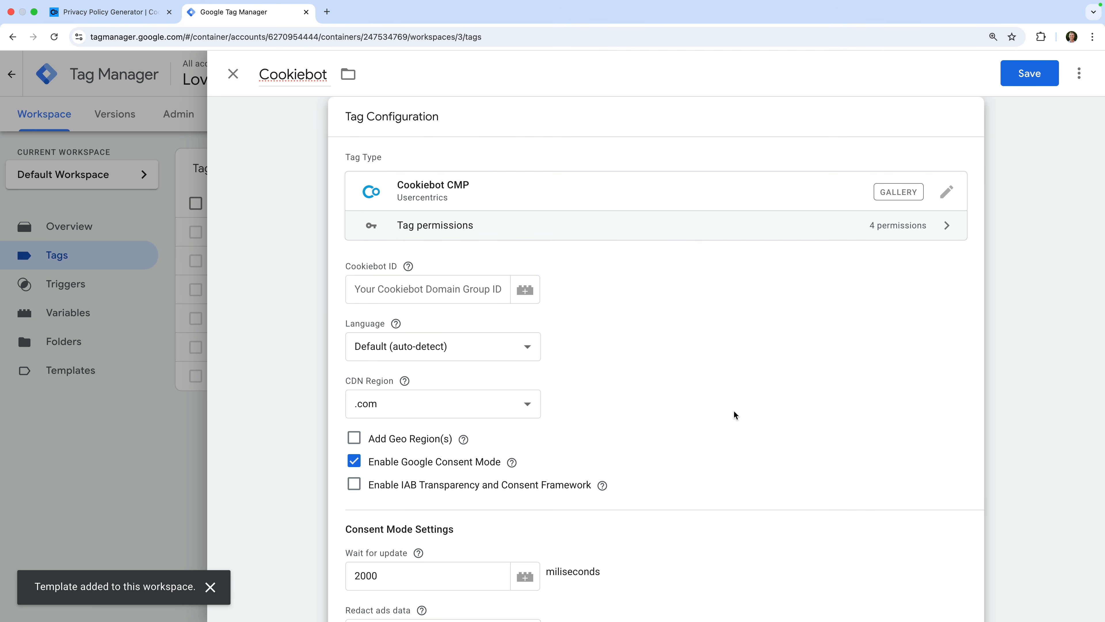
Paste the copied domain group ID into the Cookiebot tag's Cookiebot ID field.
click(491, 295)
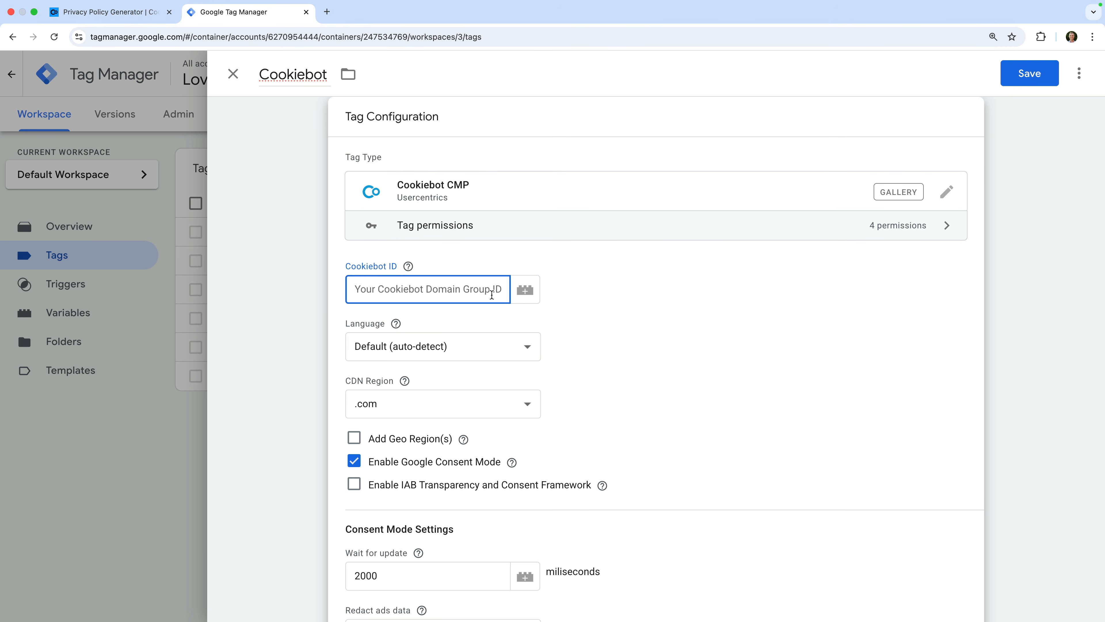
key(super+v)
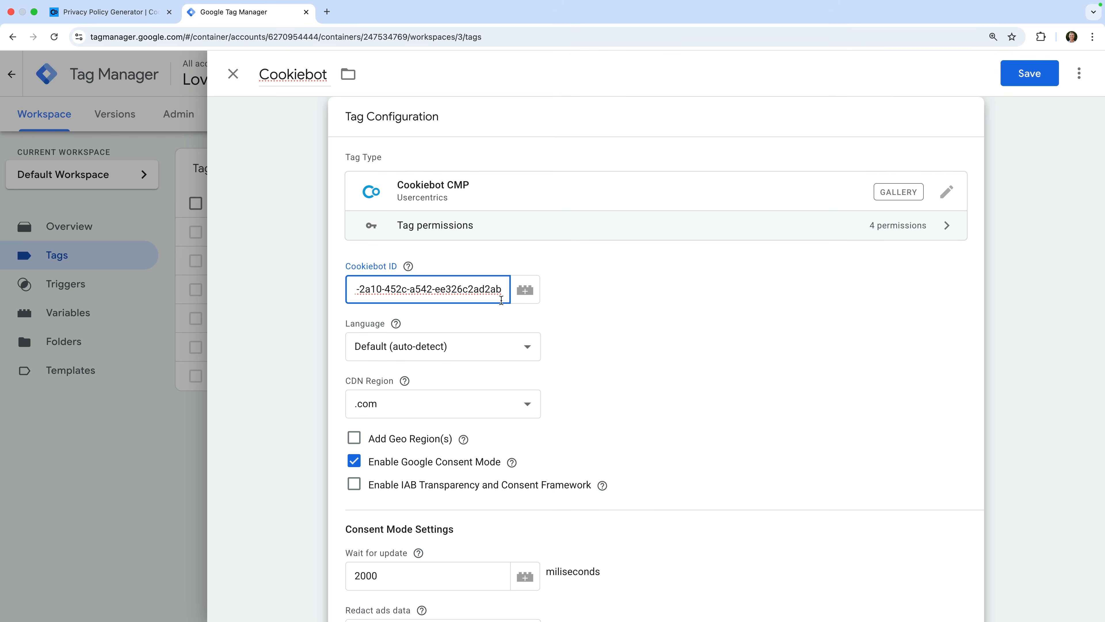
key(Tab)
Enable URL passthrough on the Cookiebot tag and bring up its trigger chooser.
scroll(517, 316, down, 2)
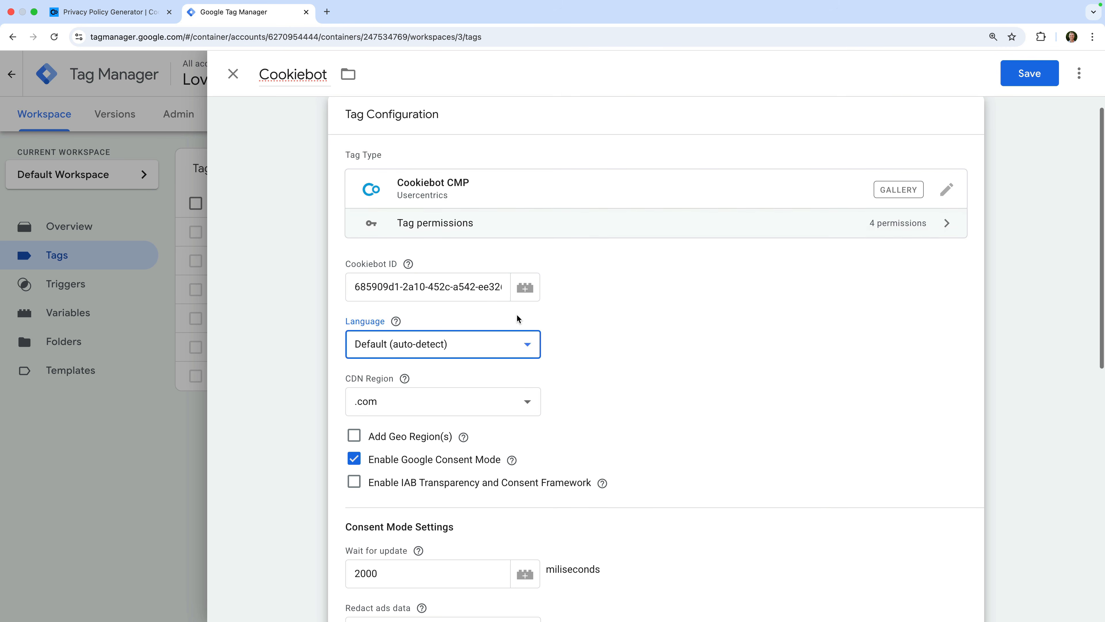
scroll(516, 313, down, 5)
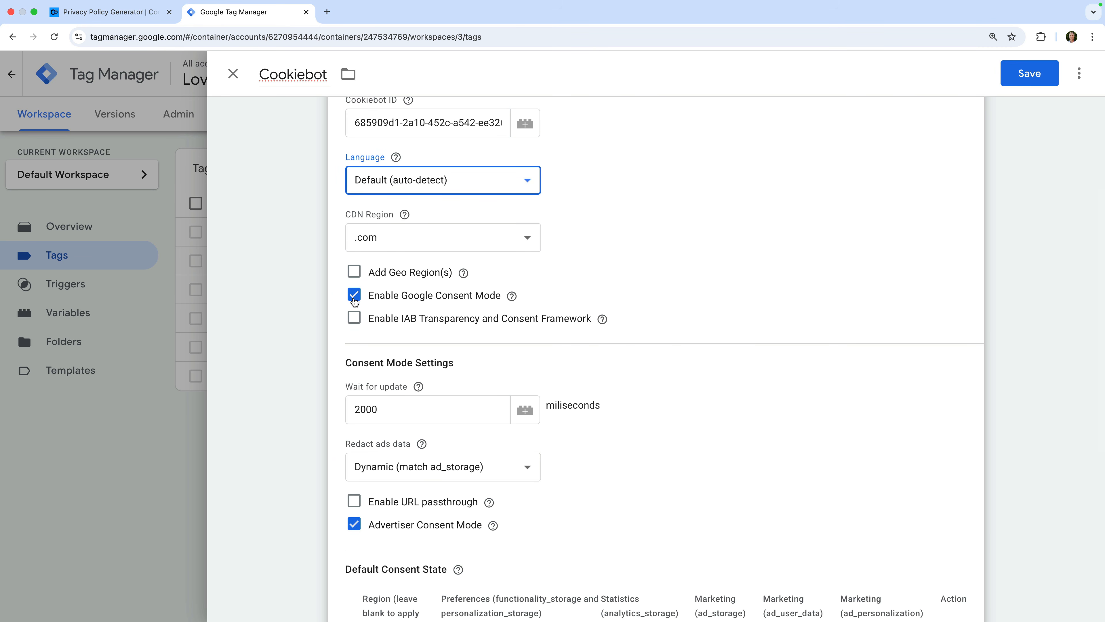
scroll(346, 344, down, 4)
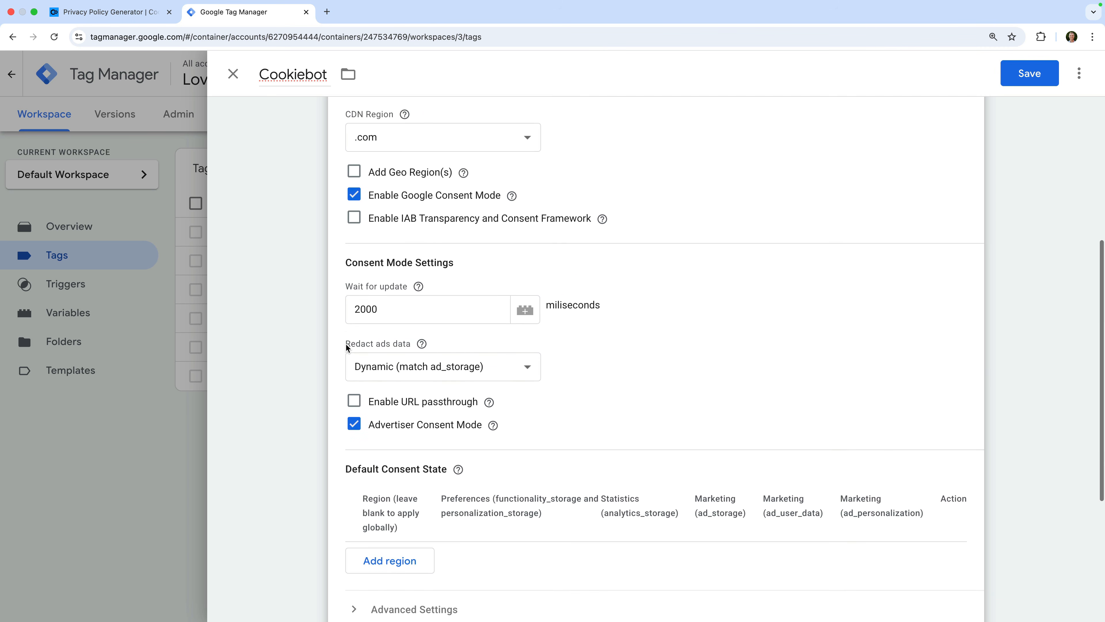
scroll(345, 343, down, 3)
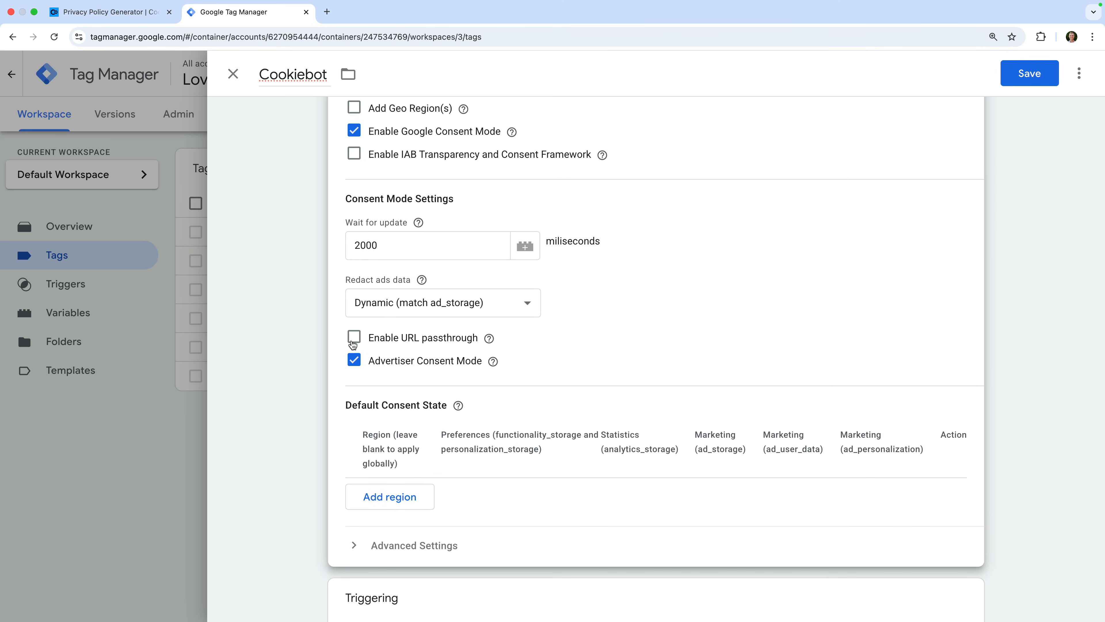
click(356, 338)
scroll(422, 379, down, 2)
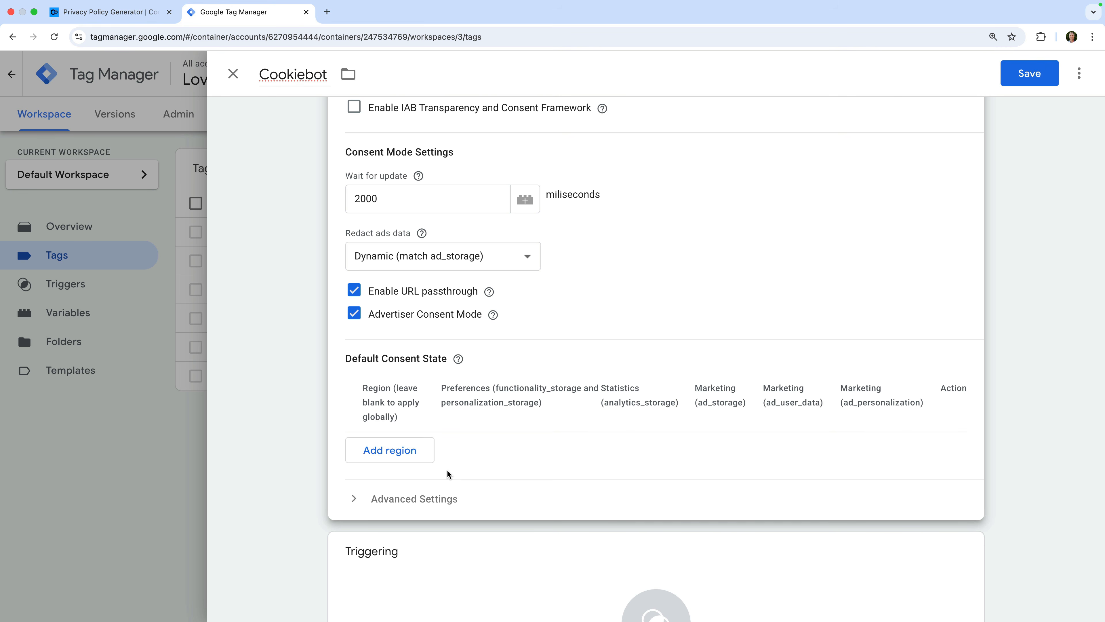
scroll(448, 473, down, 3)
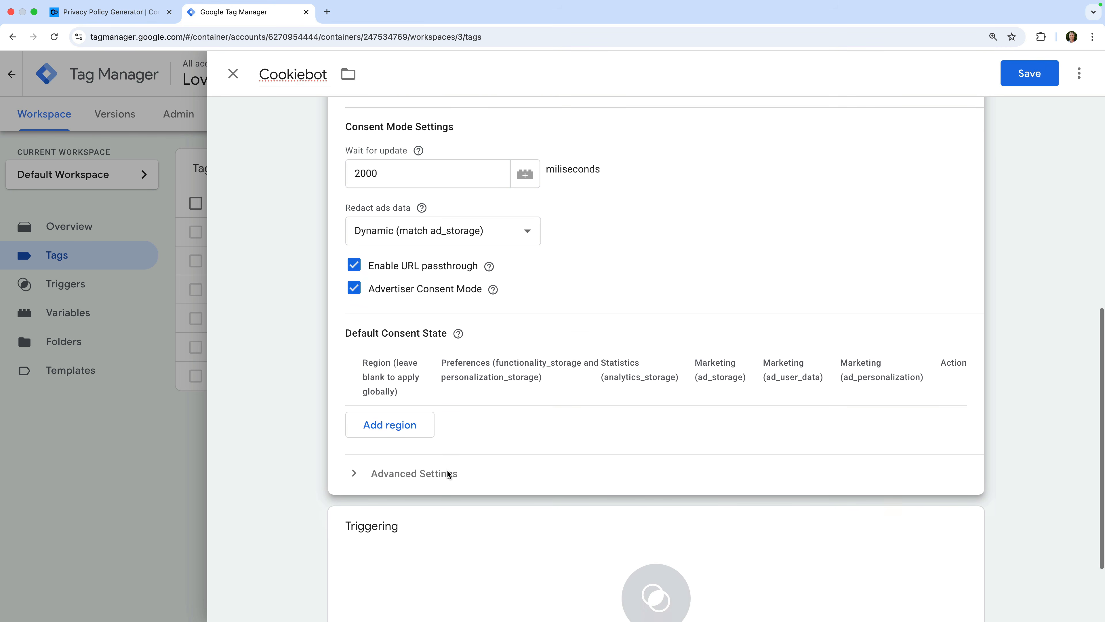
click(448, 474)
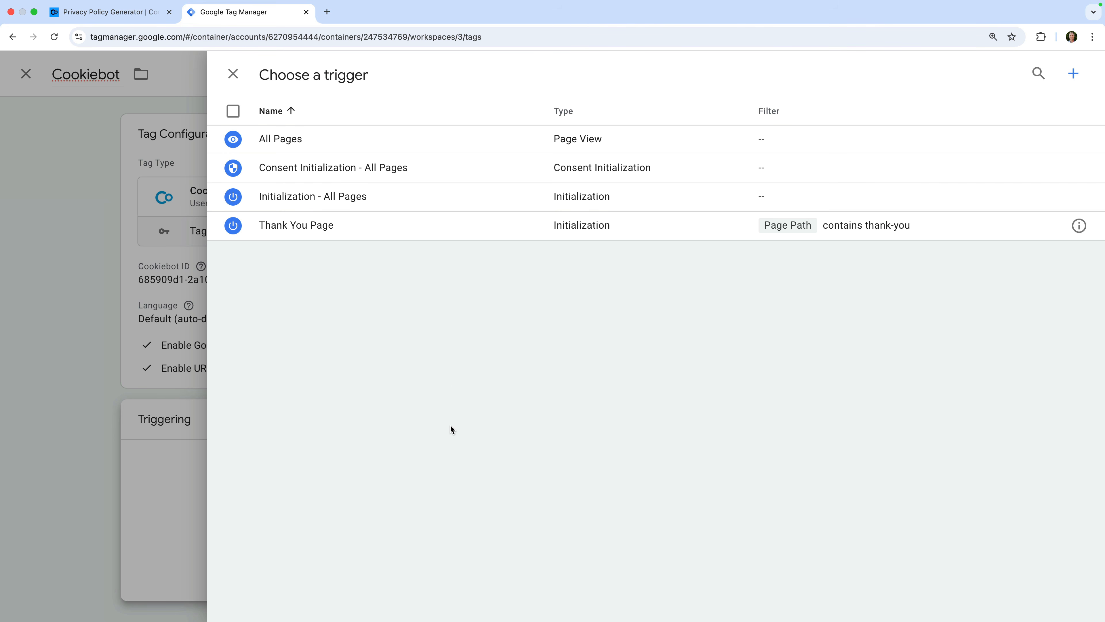
Fire the Cookiebot tag on Consent Initialization - All Pages and save it.
click(454, 168)
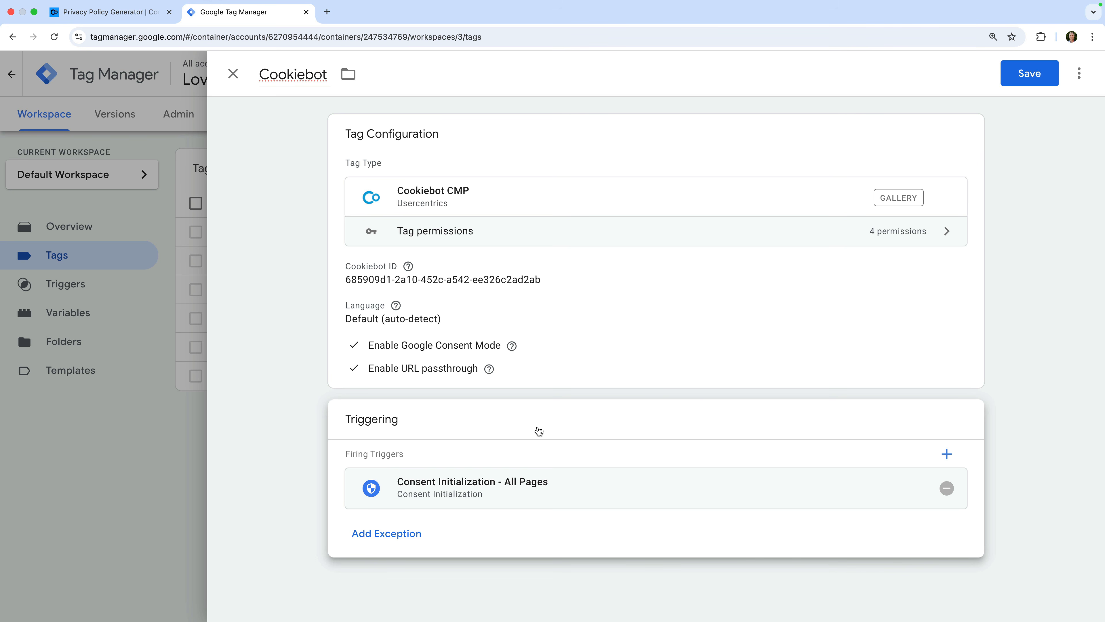
click(1007, 71)
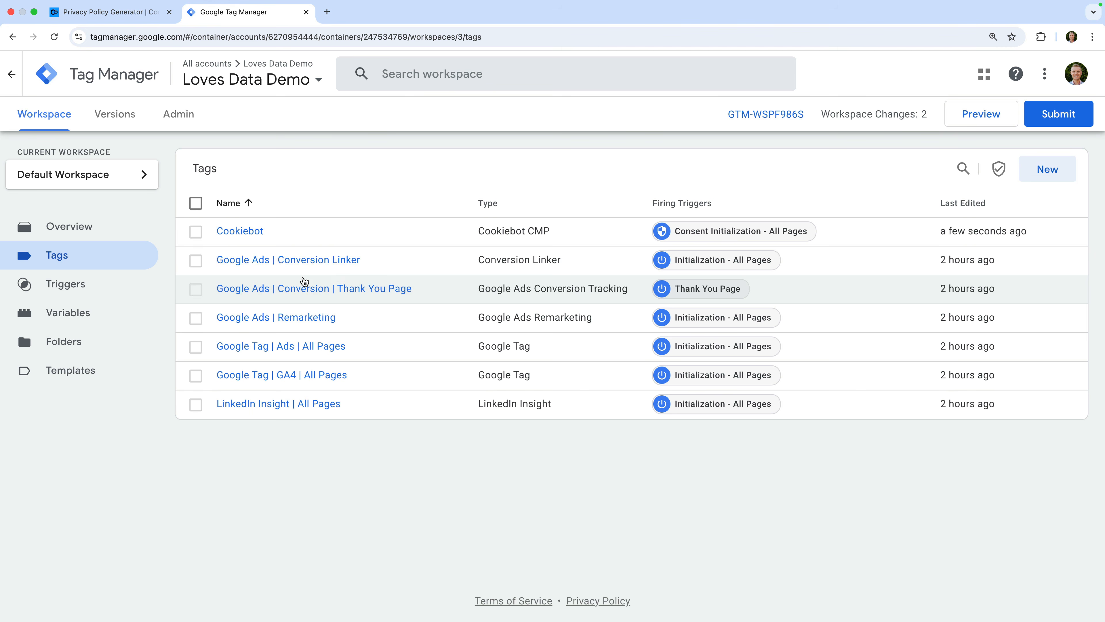
Start a new trigger named 'Cookiebot Consent Update'.
click(108, 284)
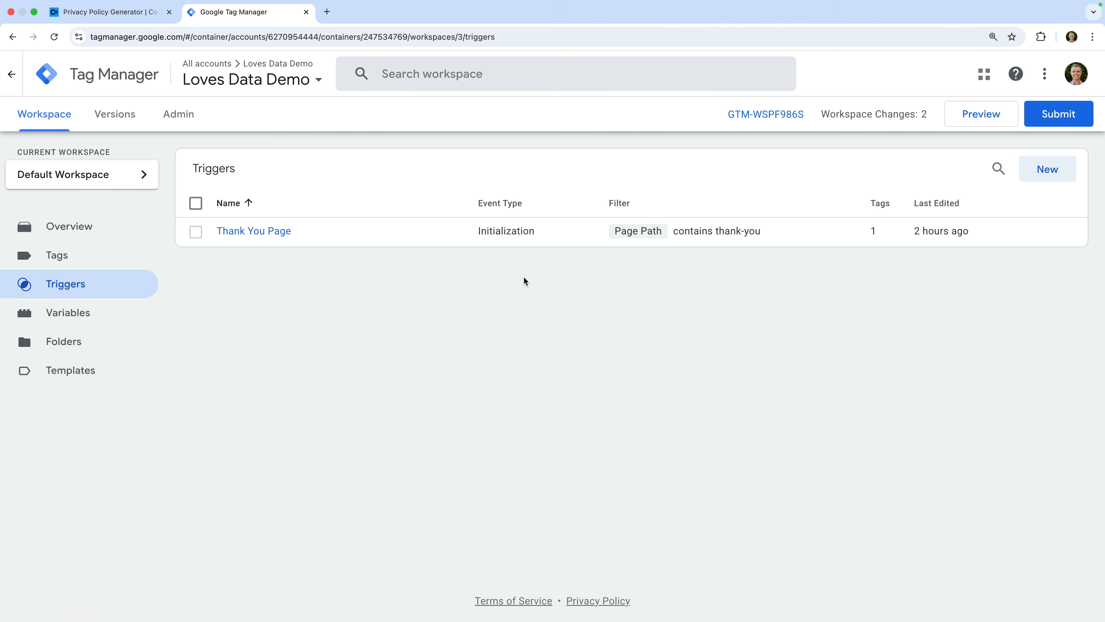
click(1043, 170)
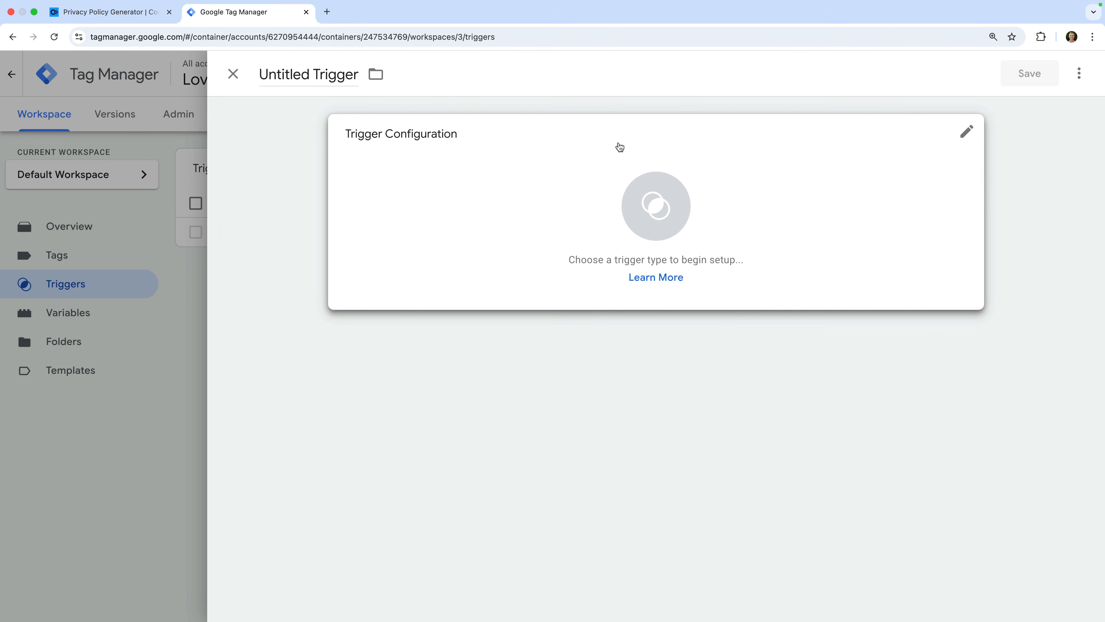
triple_click(341, 77)
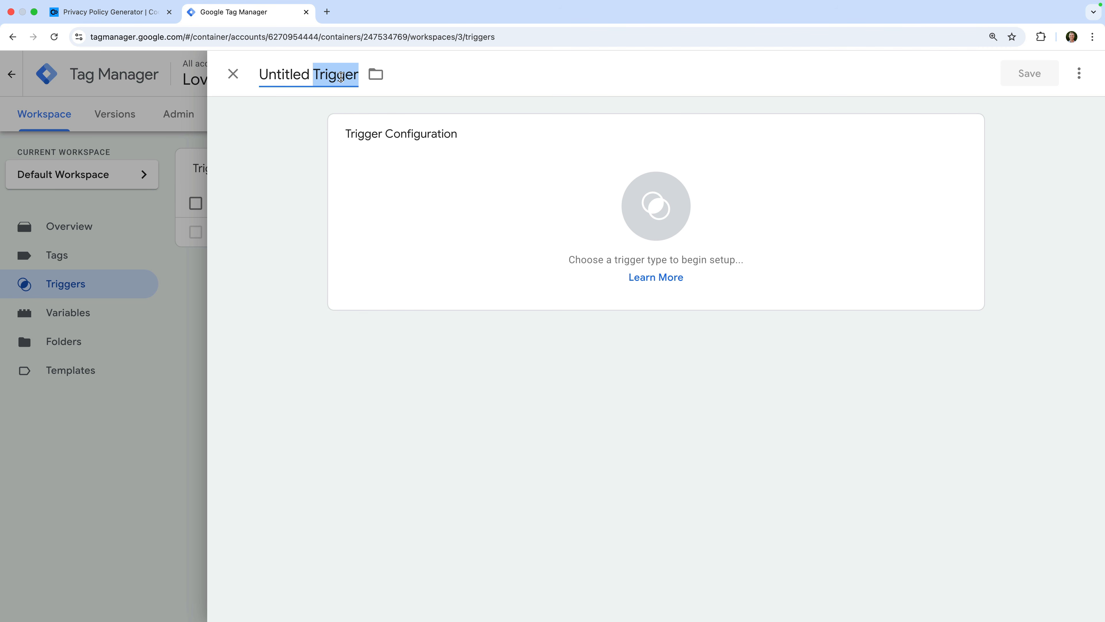
text(Cookiebo)
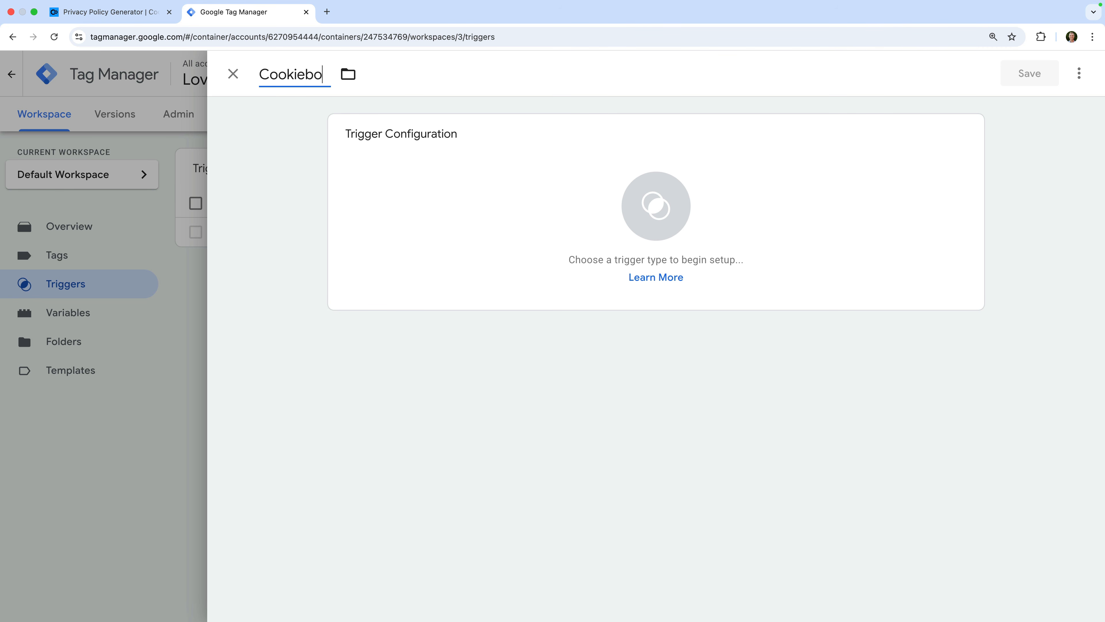
text(t Consent Update)
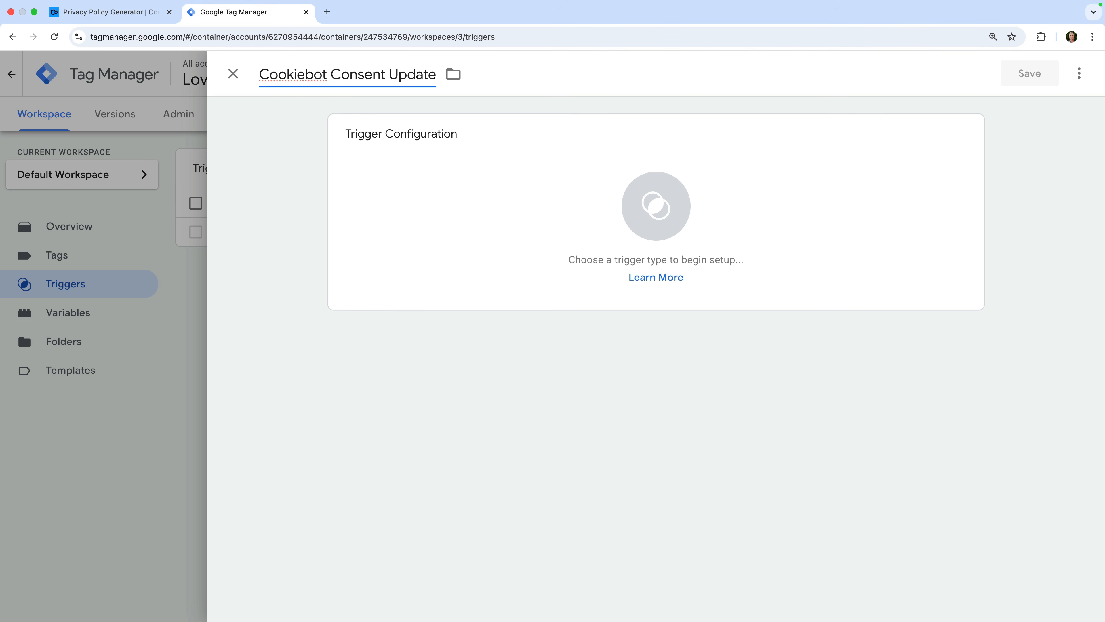
Make it a Custom Event trigger for cookie_consent_update and save it.
click(393, 179)
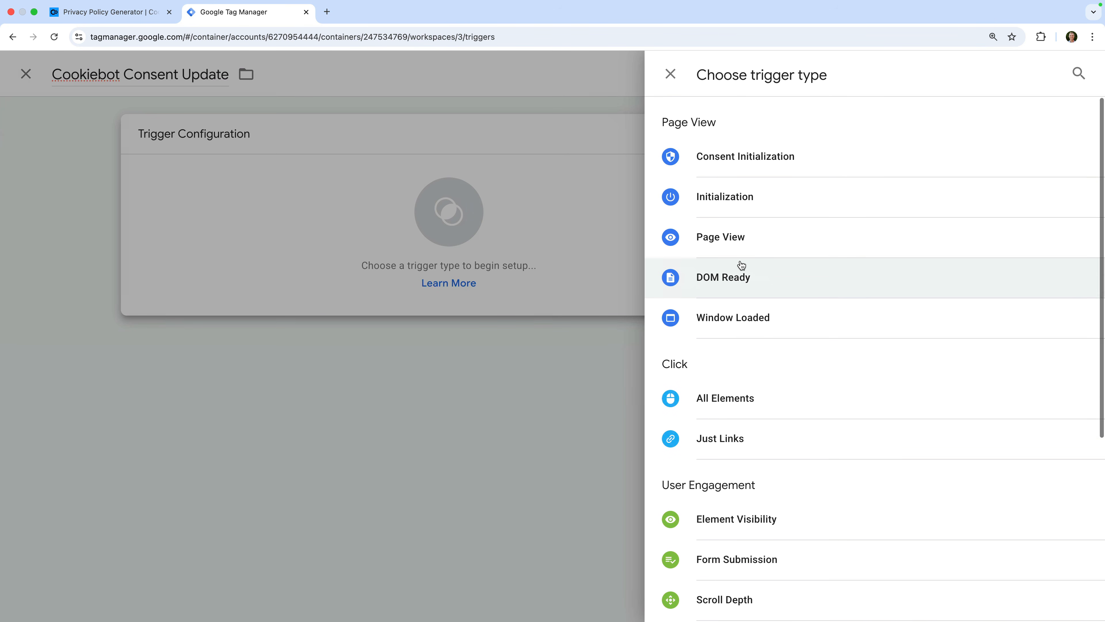
scroll(740, 267, down, 5)
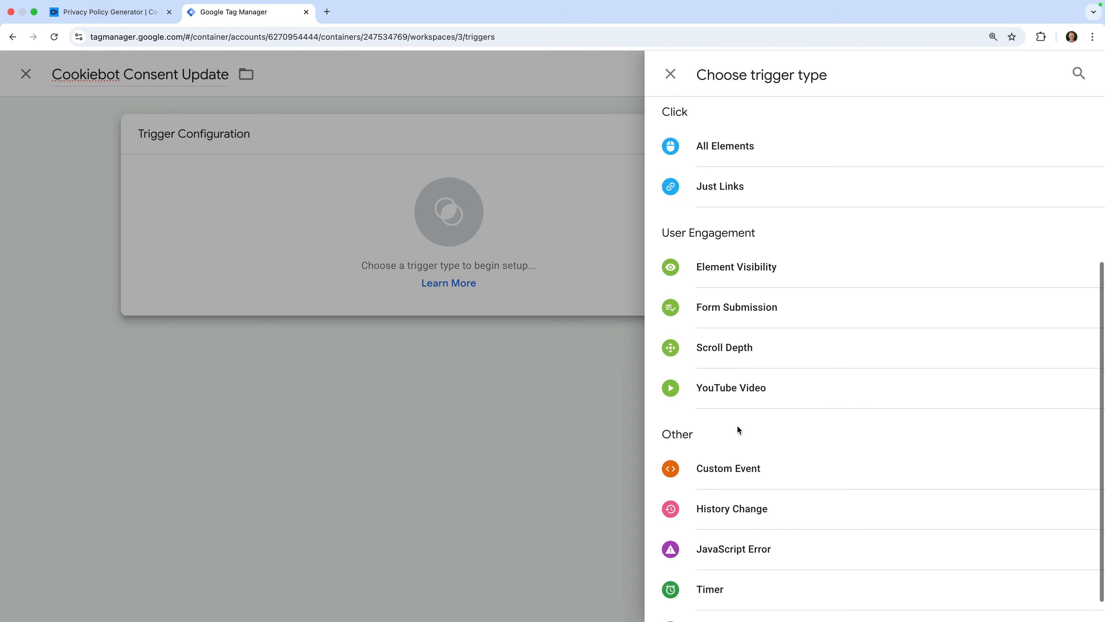
click(736, 469)
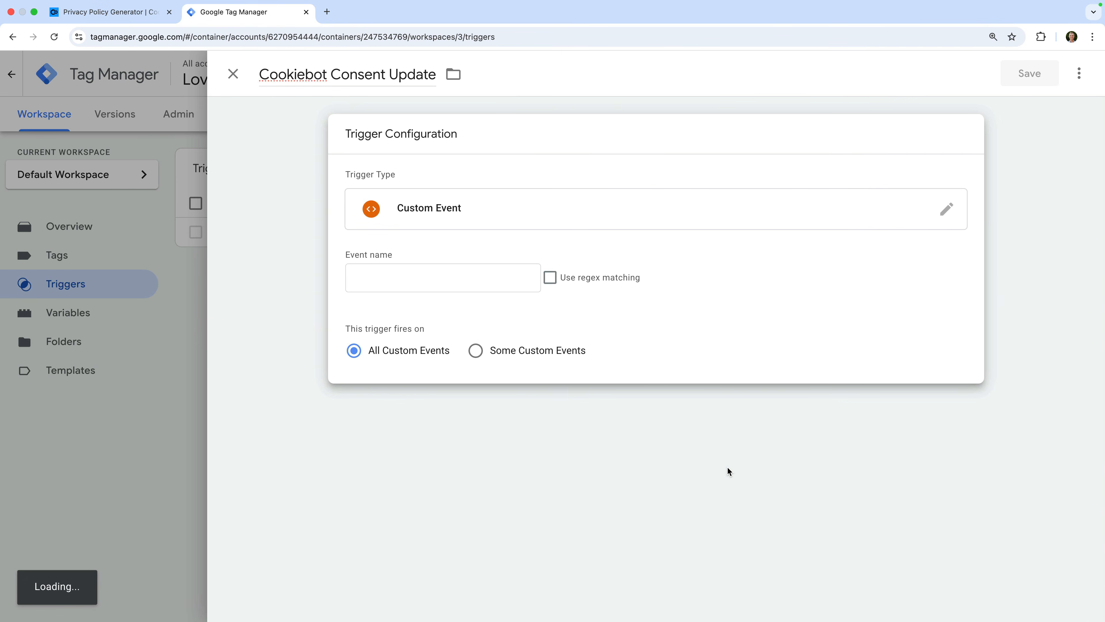
click(488, 277)
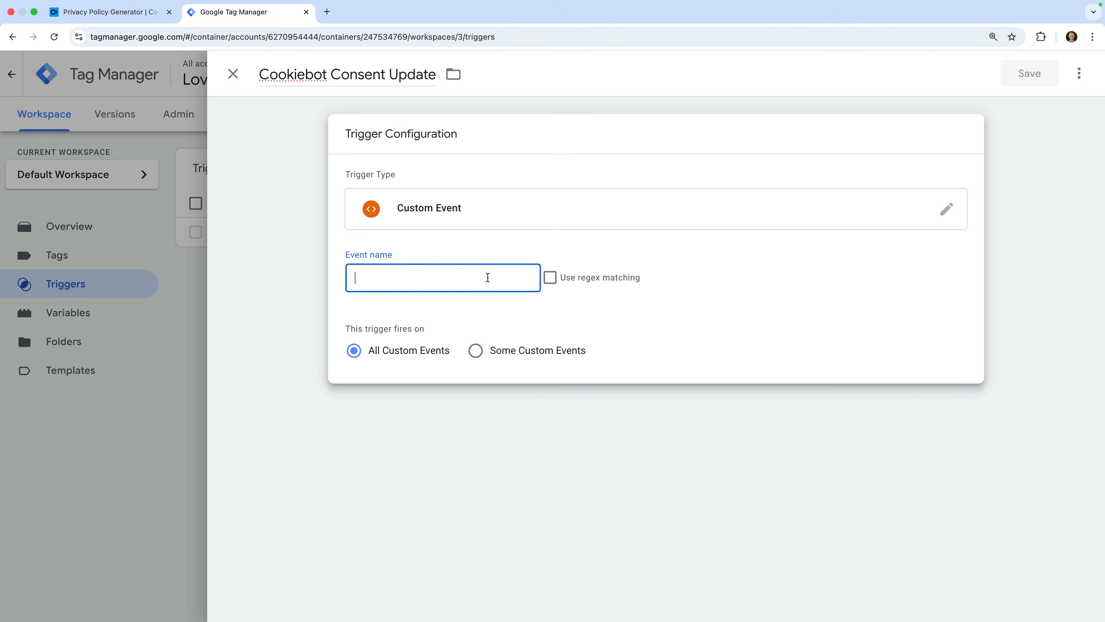
text(cookie_cons)
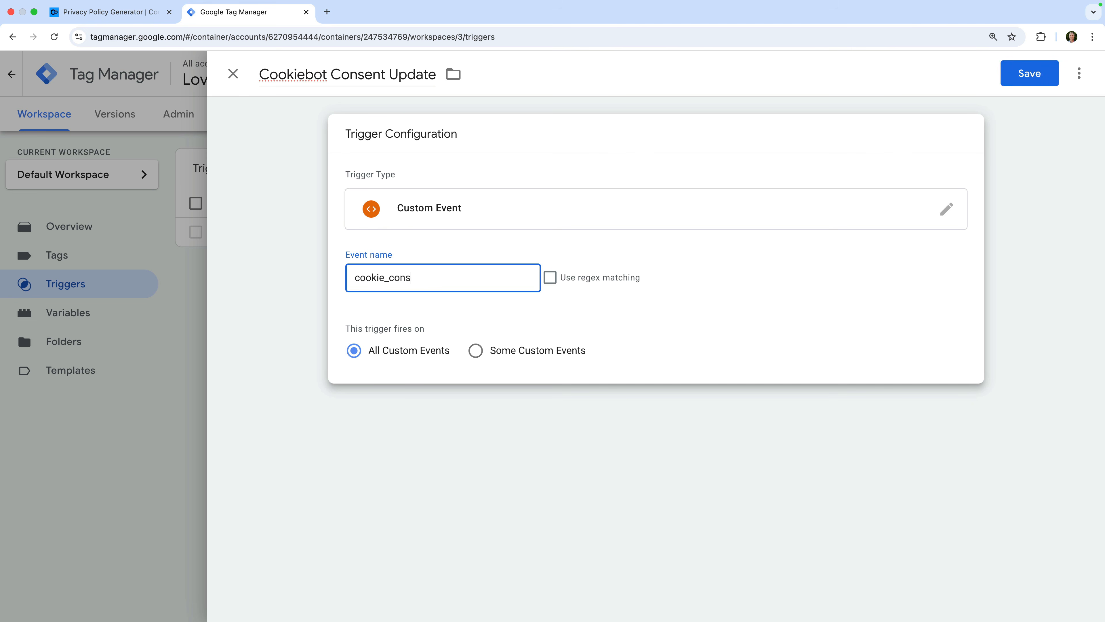
text(ent_update)
click(514, 307)
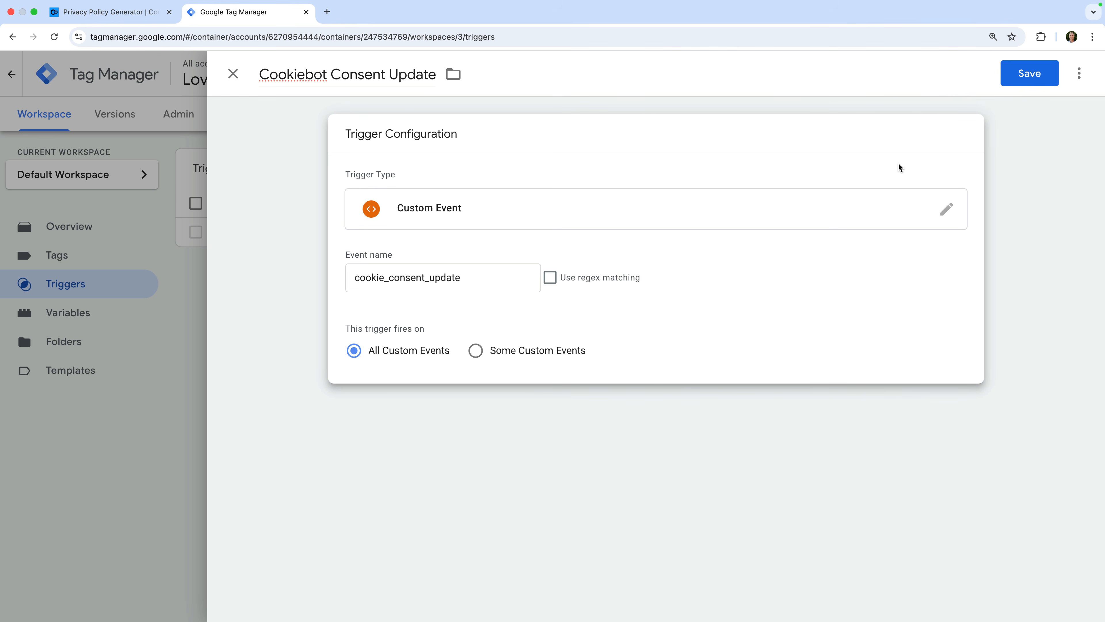
click(1028, 77)
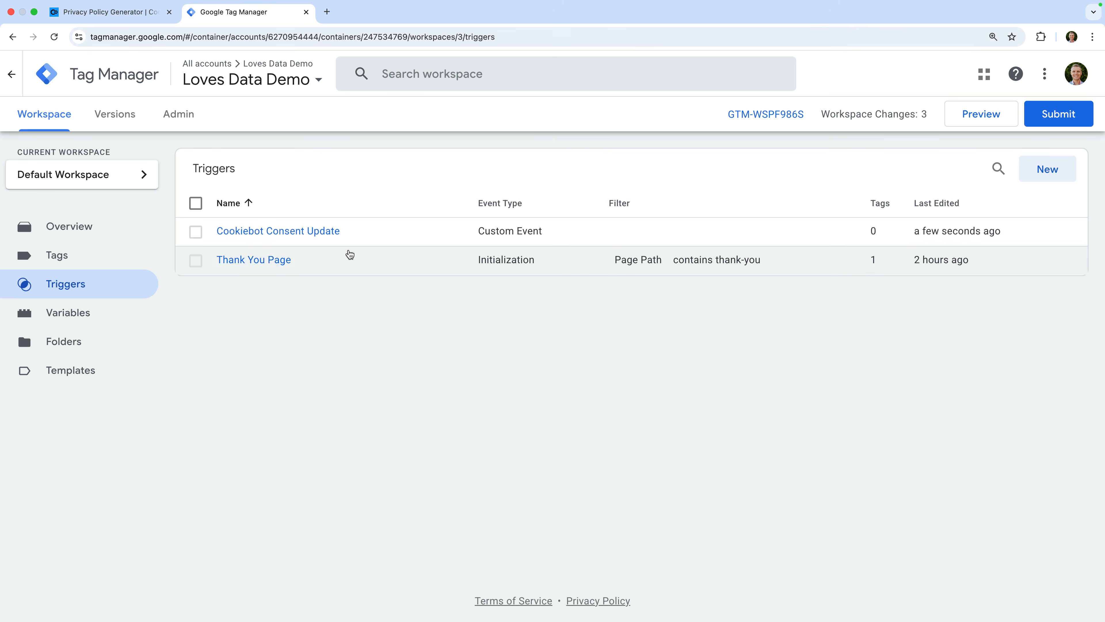
click(118, 259)
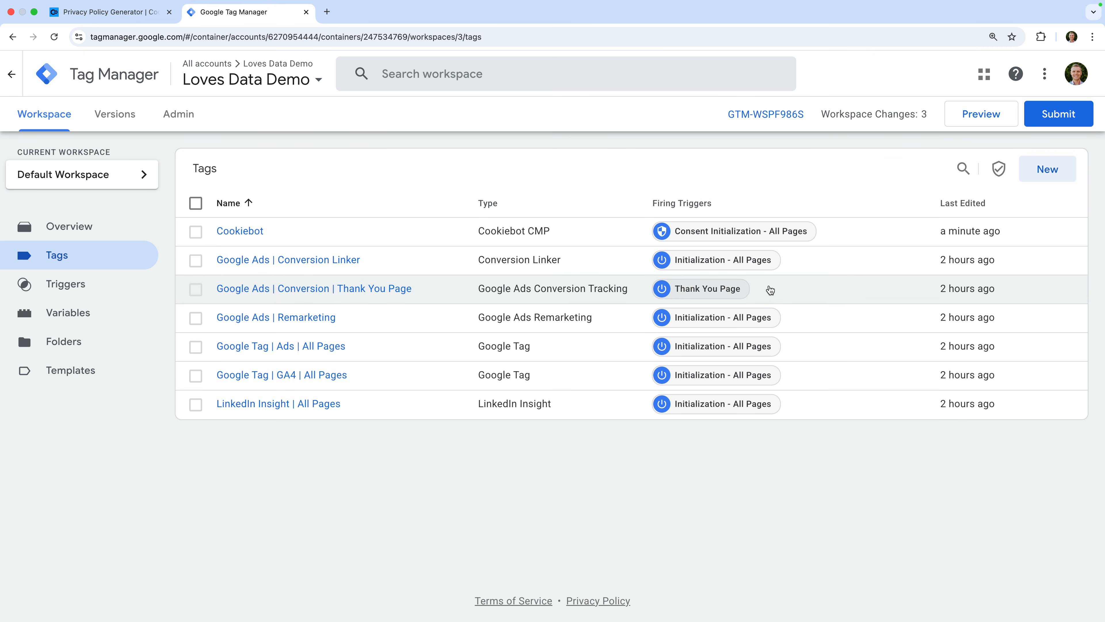
Open the Consent Overview showing every tag's consent settings.
click(999, 170)
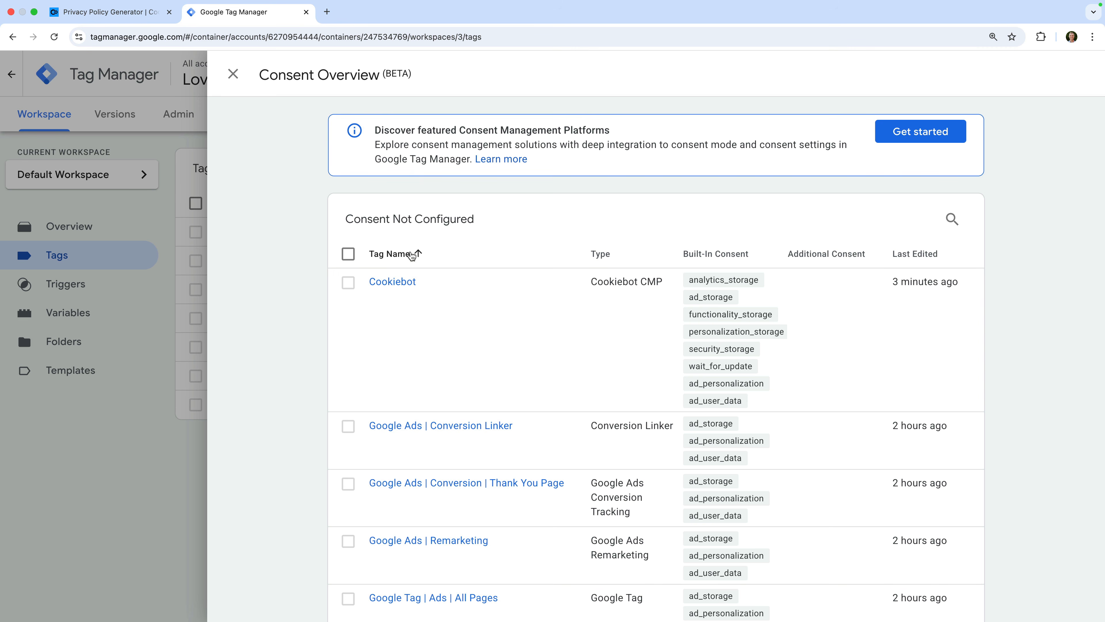
Set the Cookiebot tag's consent to 'No additional consent required' and save it.
click(400, 282)
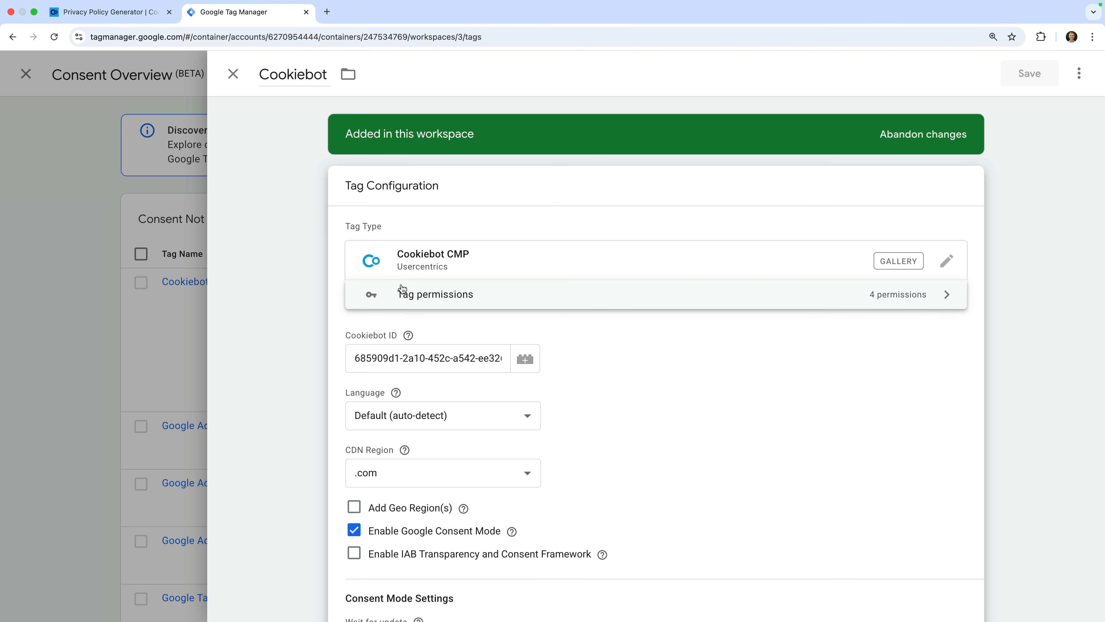
scroll(402, 288, down, 5)
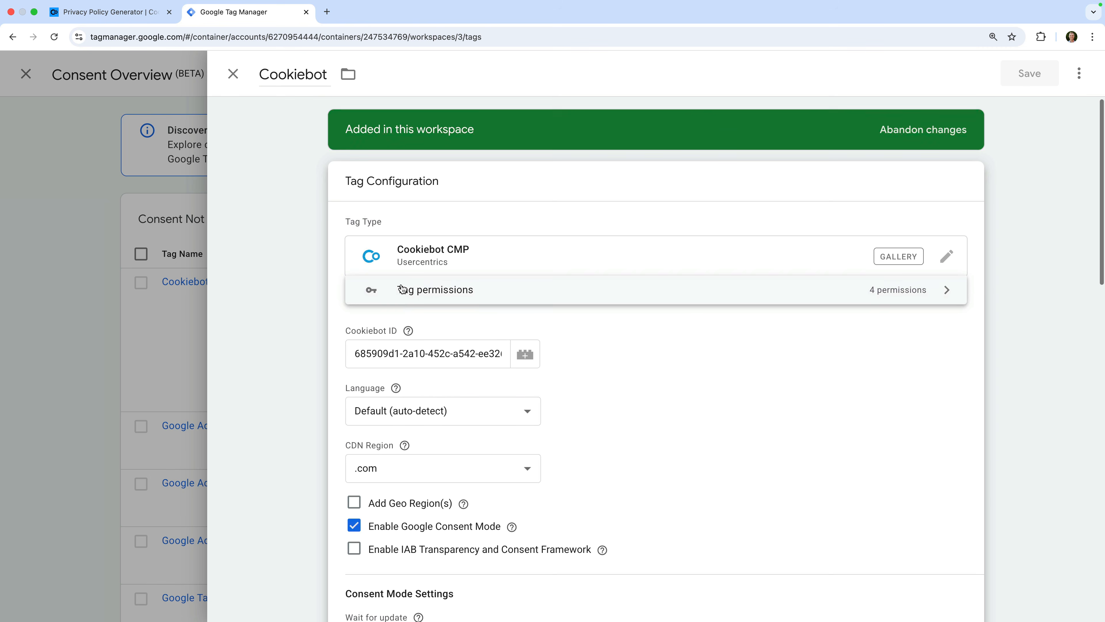
scroll(401, 284, down, 10)
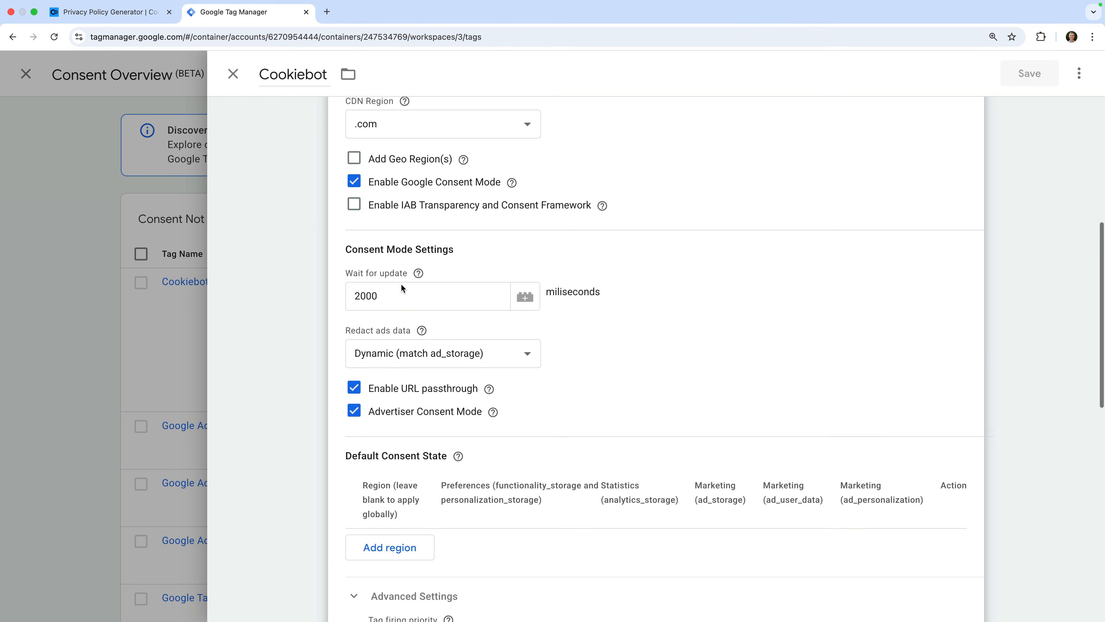
scroll(401, 283, down, 4)
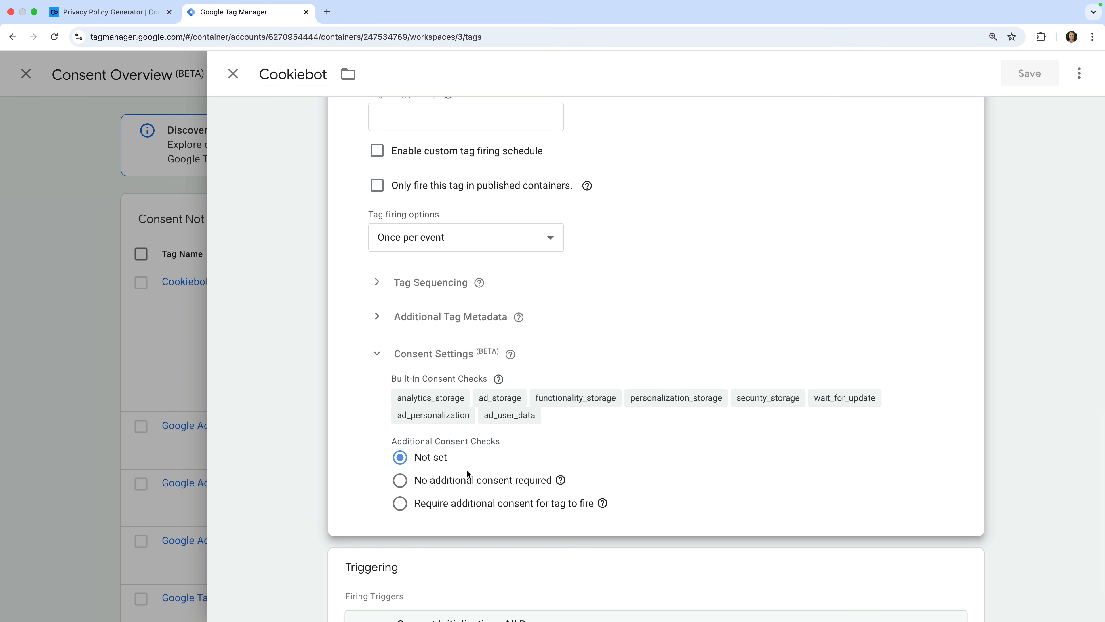
click(399, 481)
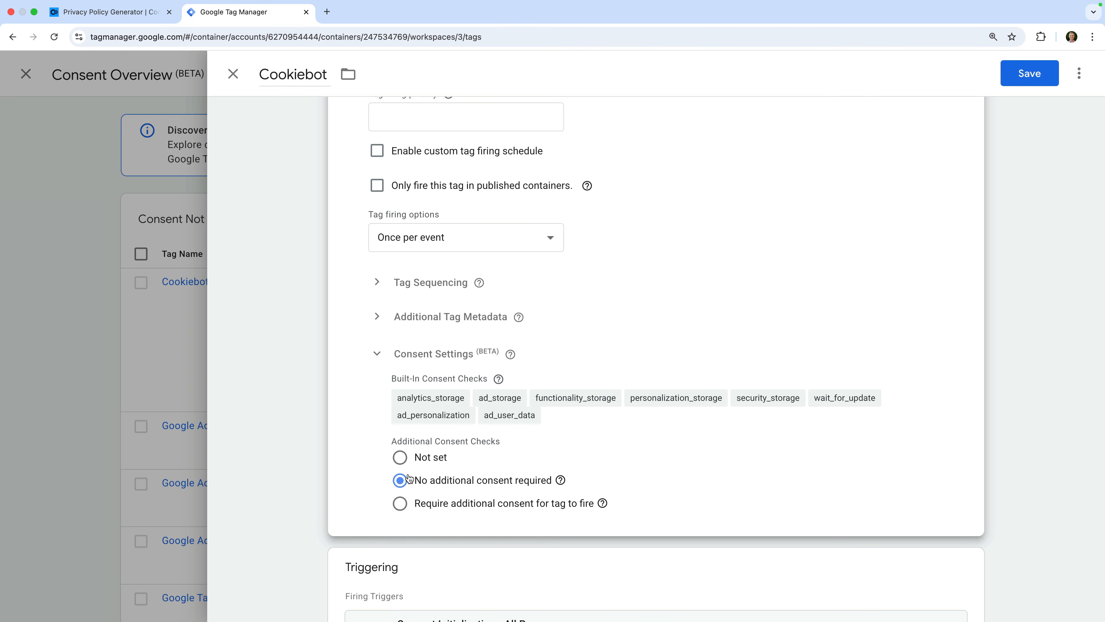
click(1021, 84)
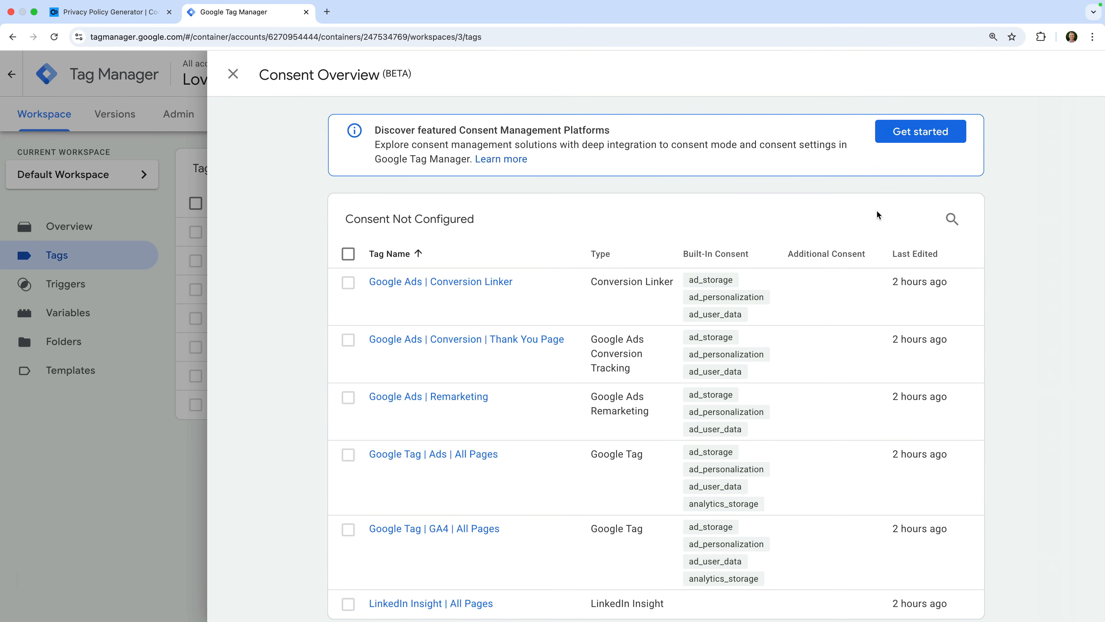
scroll(807, 304, down, 5)
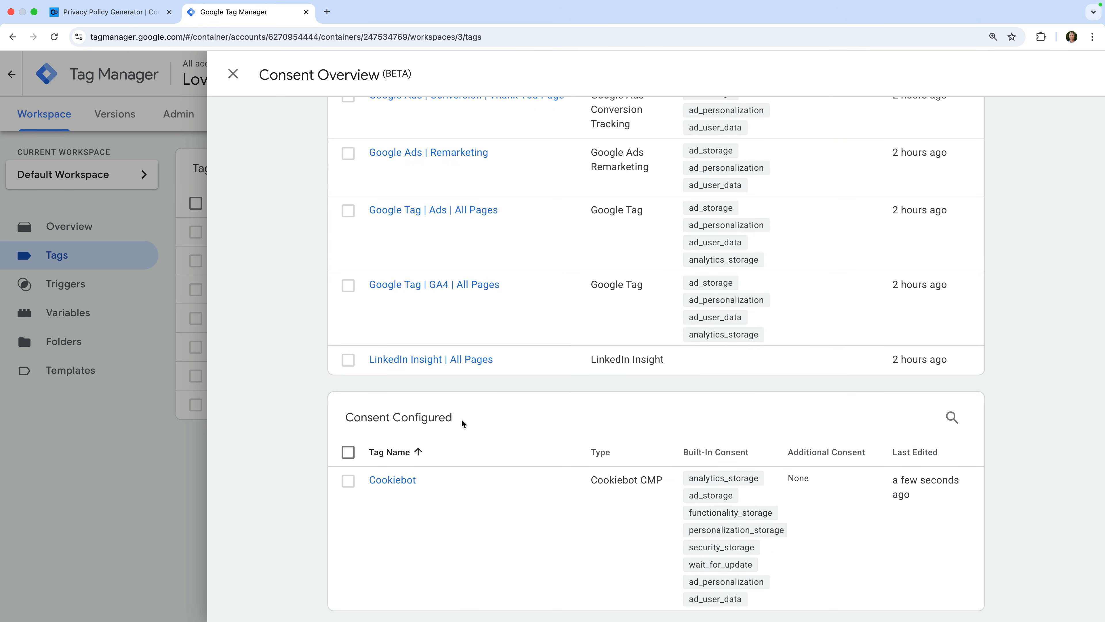
scroll(463, 422, up, 4)
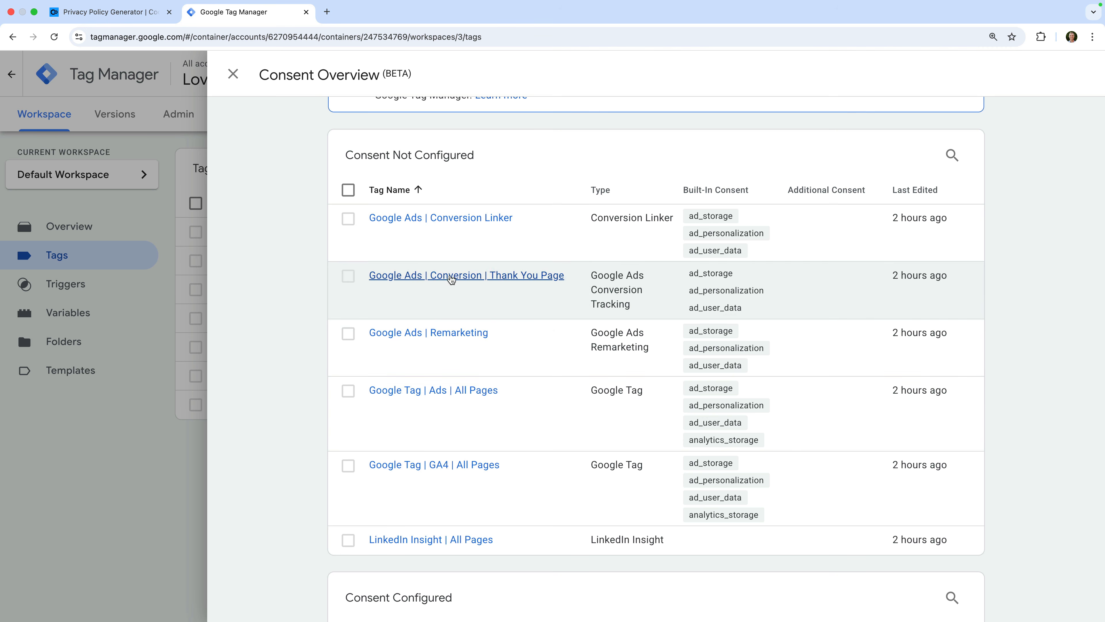
click(348, 220)
Bulk-set the five Google Ads and Google Tag tags to 'No additional consent required' and save.
click(348, 279)
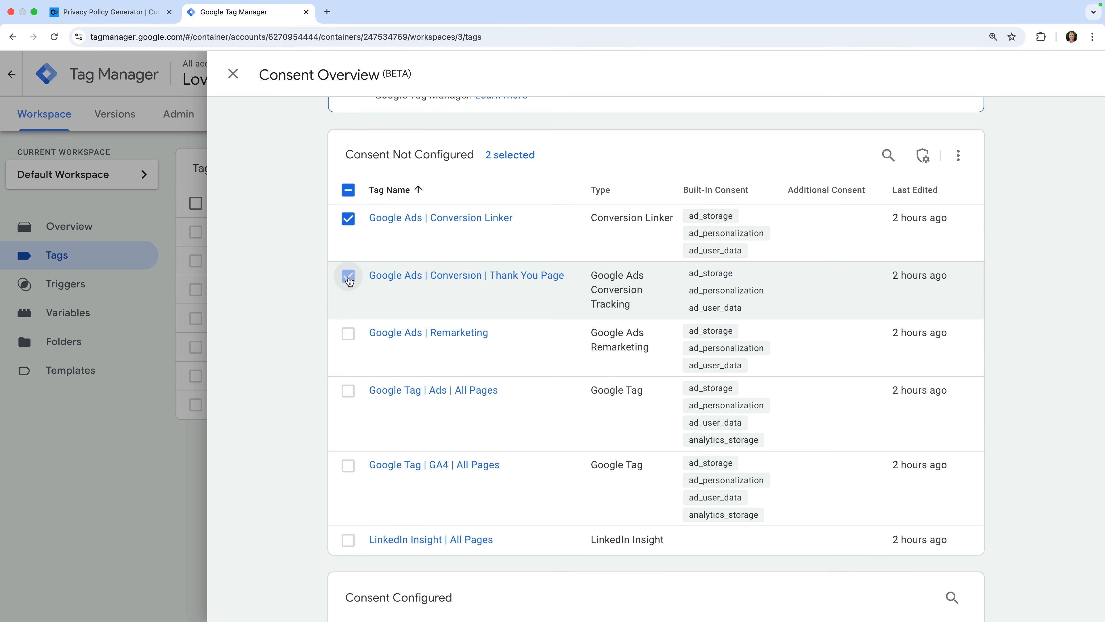
click(348, 334)
click(350, 392)
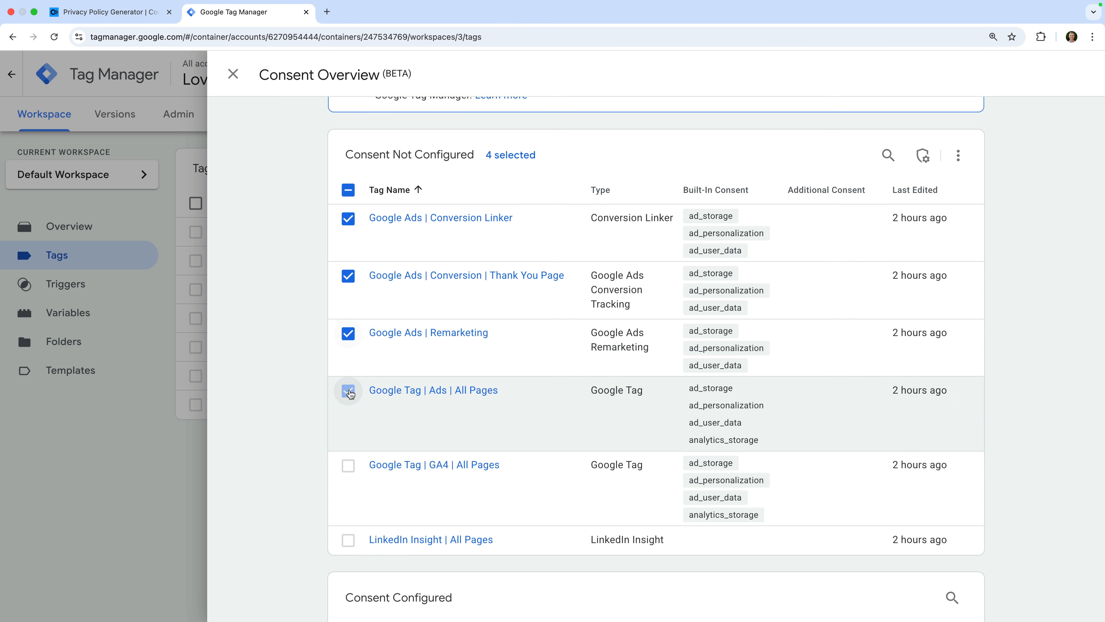
click(349, 467)
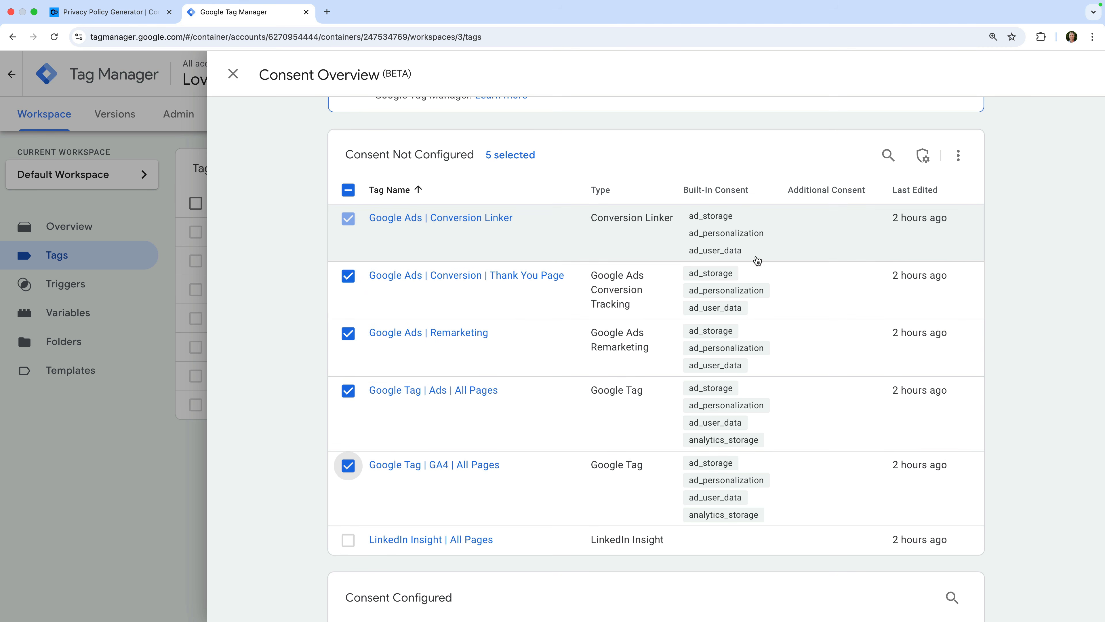
click(923, 156)
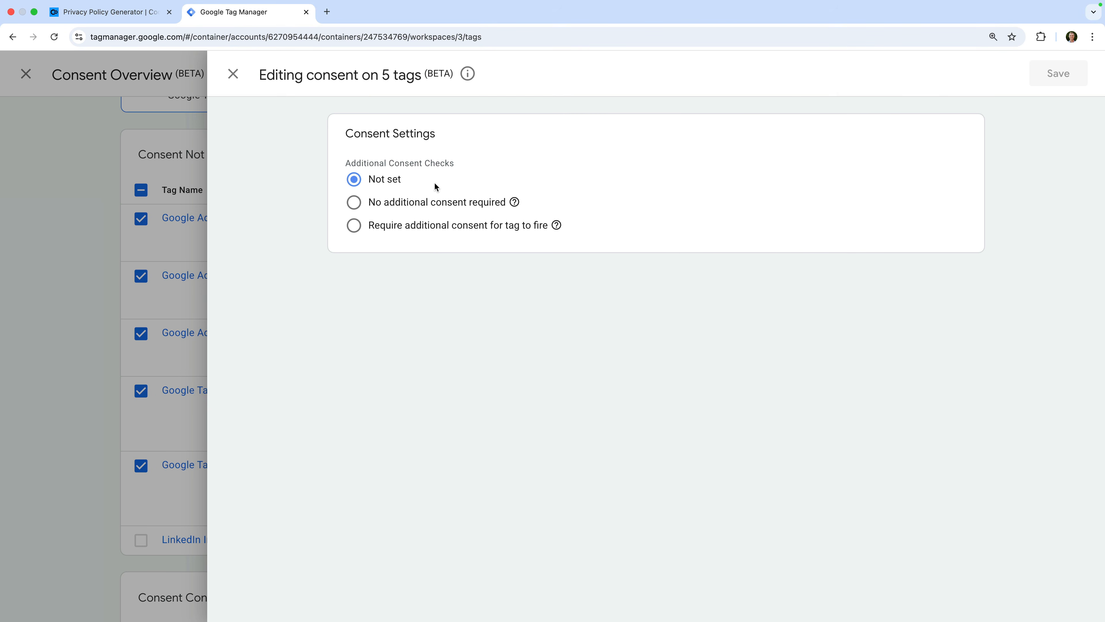
click(353, 203)
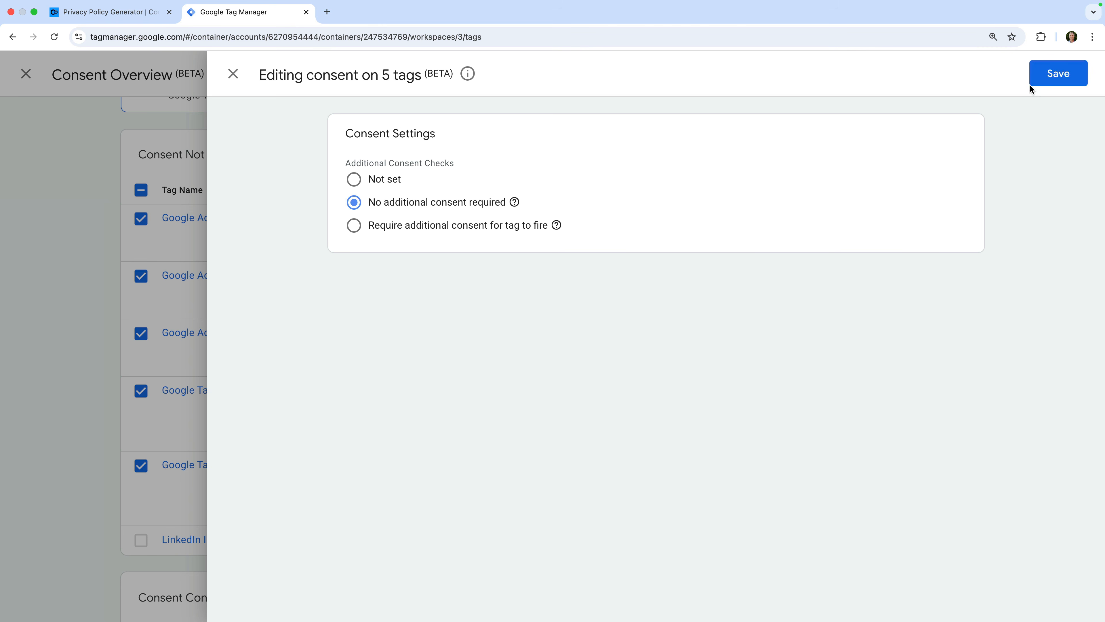
click(1048, 77)
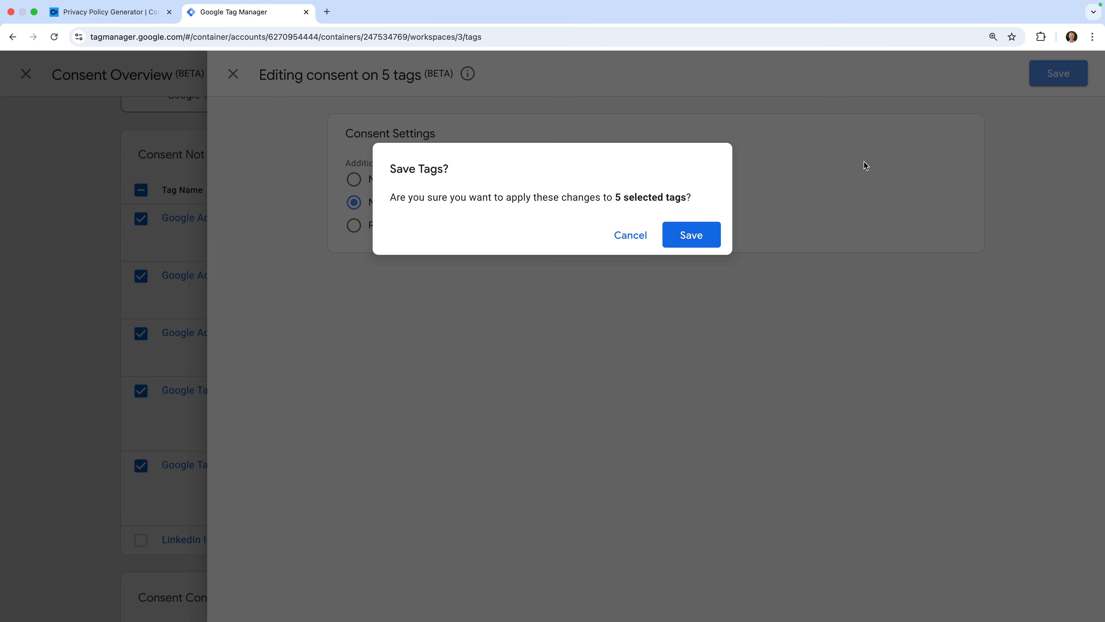
click(709, 237)
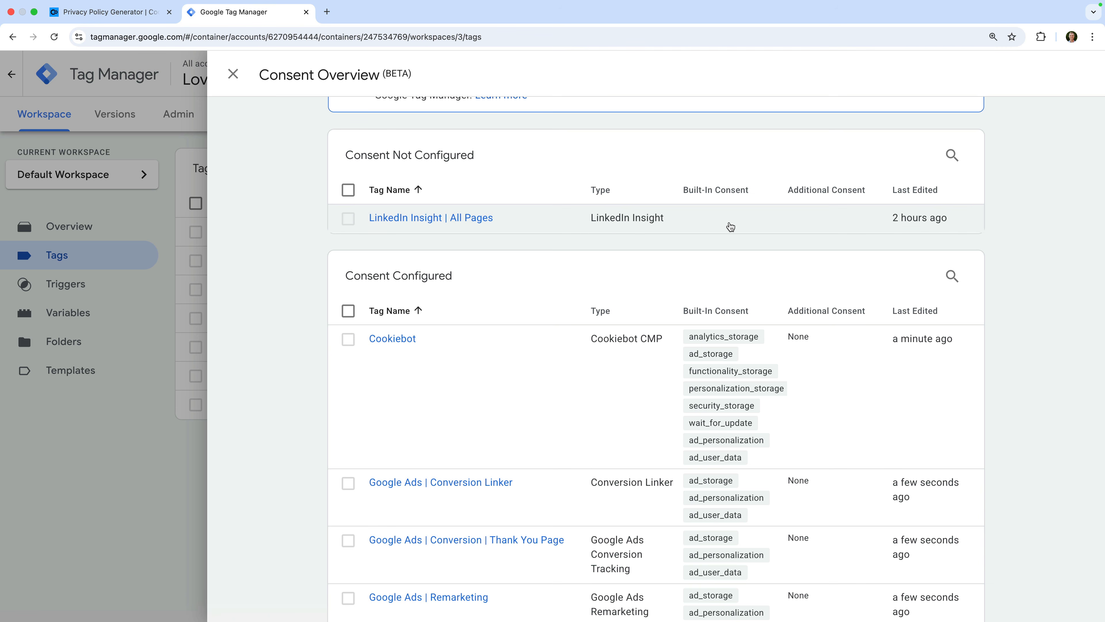
Make the LinkedIn Insight tag require ad_storage, ad_personalization and ad_user_data consent.
click(482, 220)
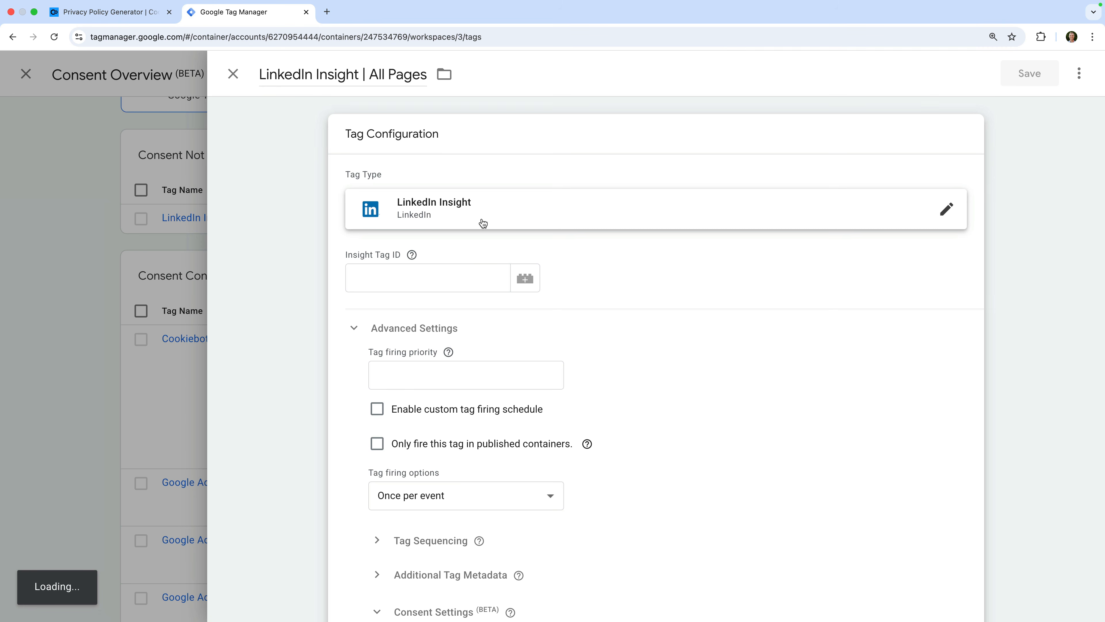
scroll(482, 222, down, 6)
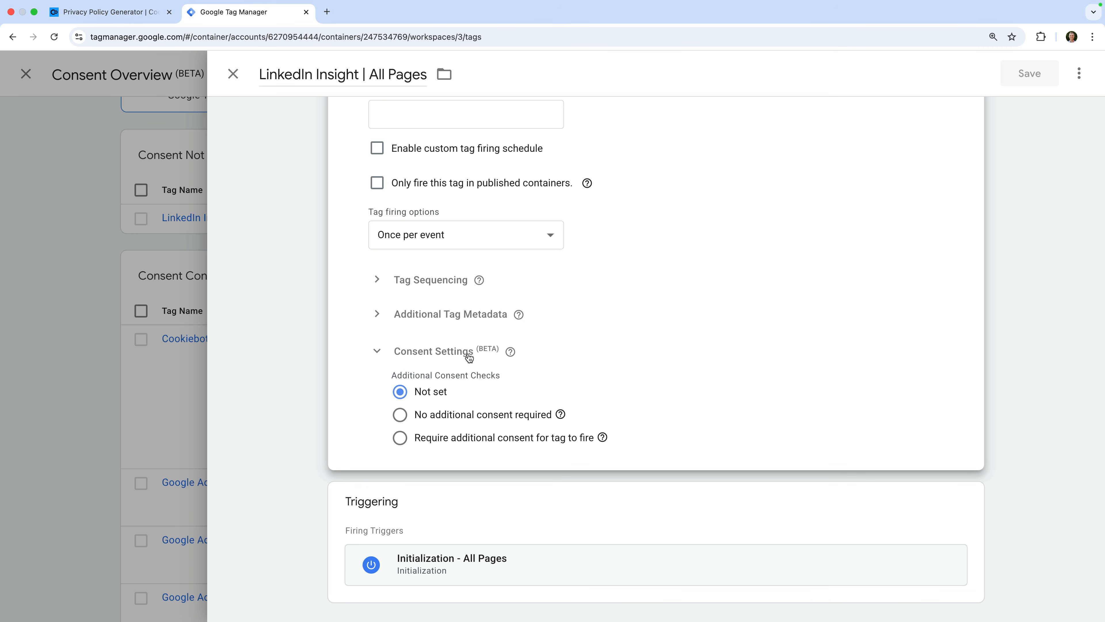
click(484, 443)
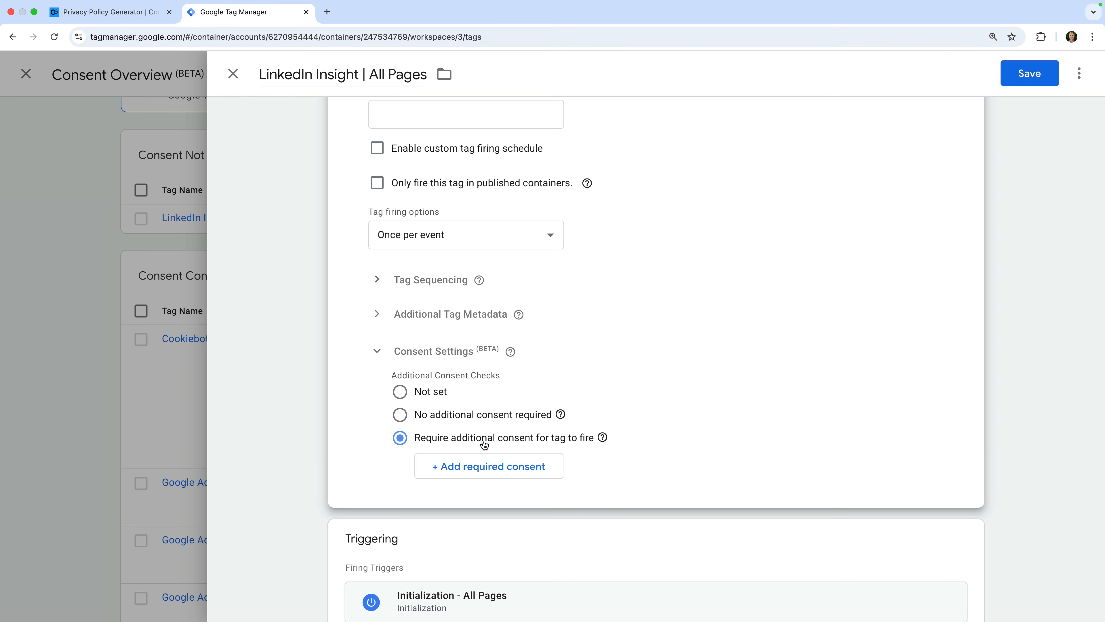
scroll(484, 444, down, 1)
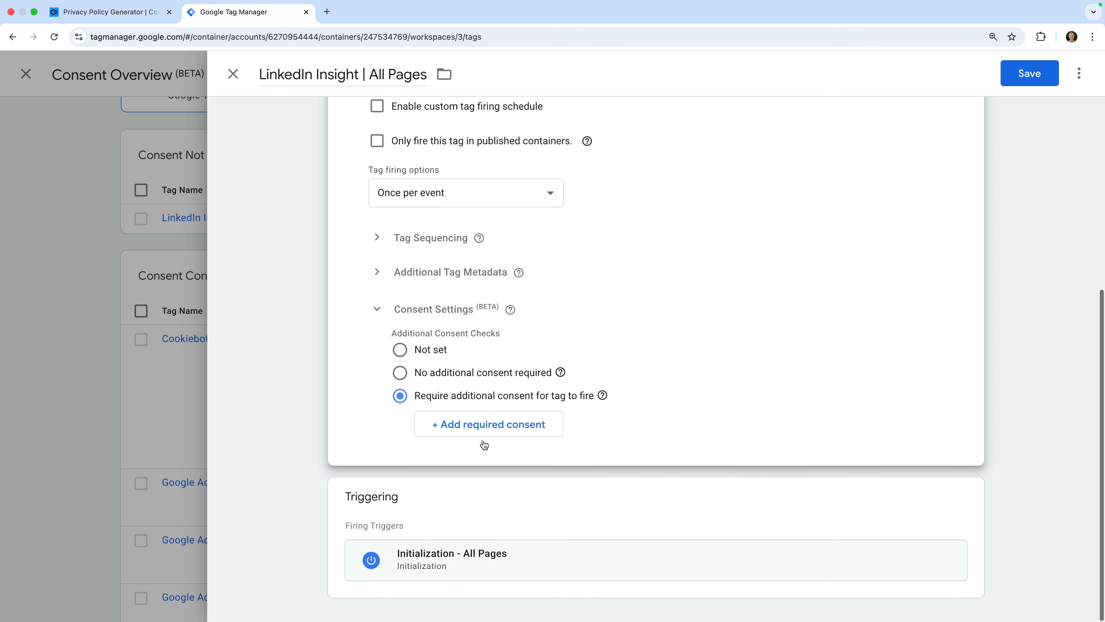
click(548, 427)
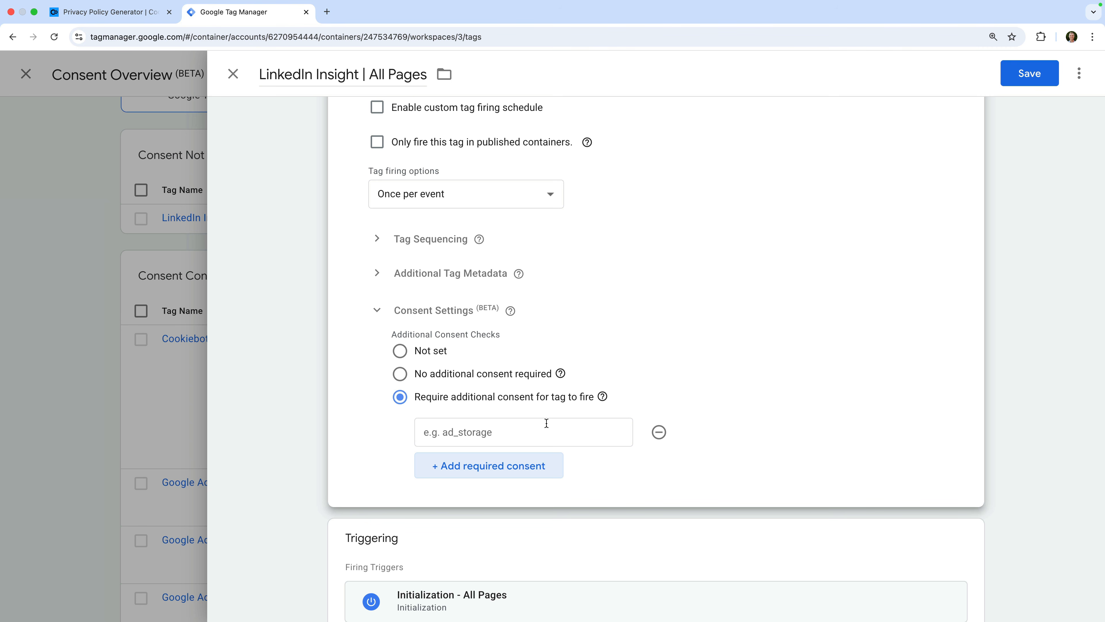
click(543, 430)
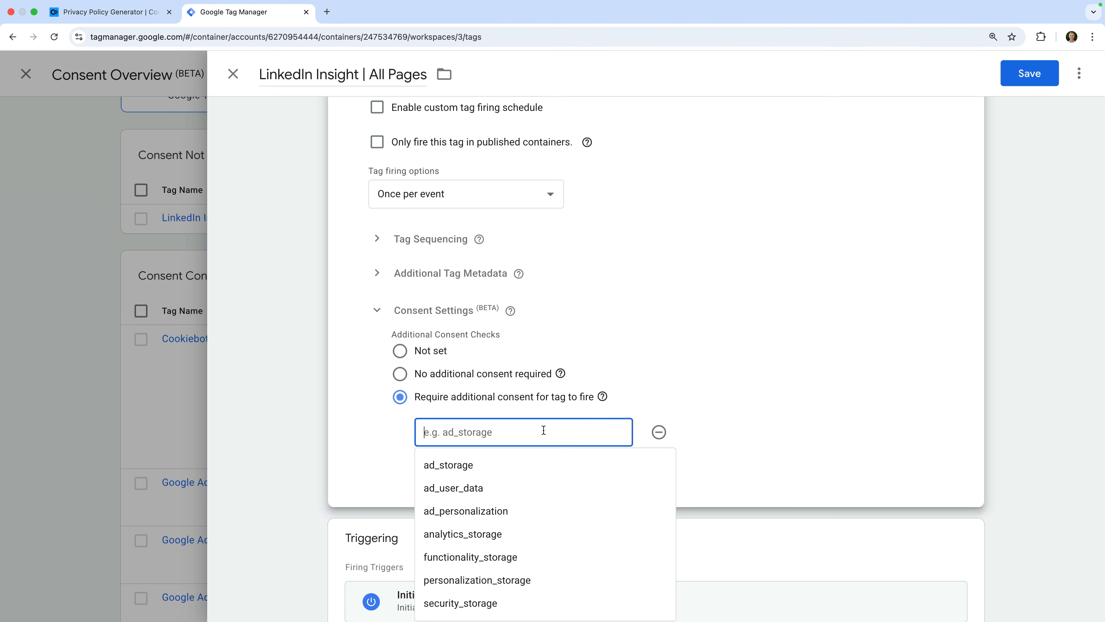
click(462, 463)
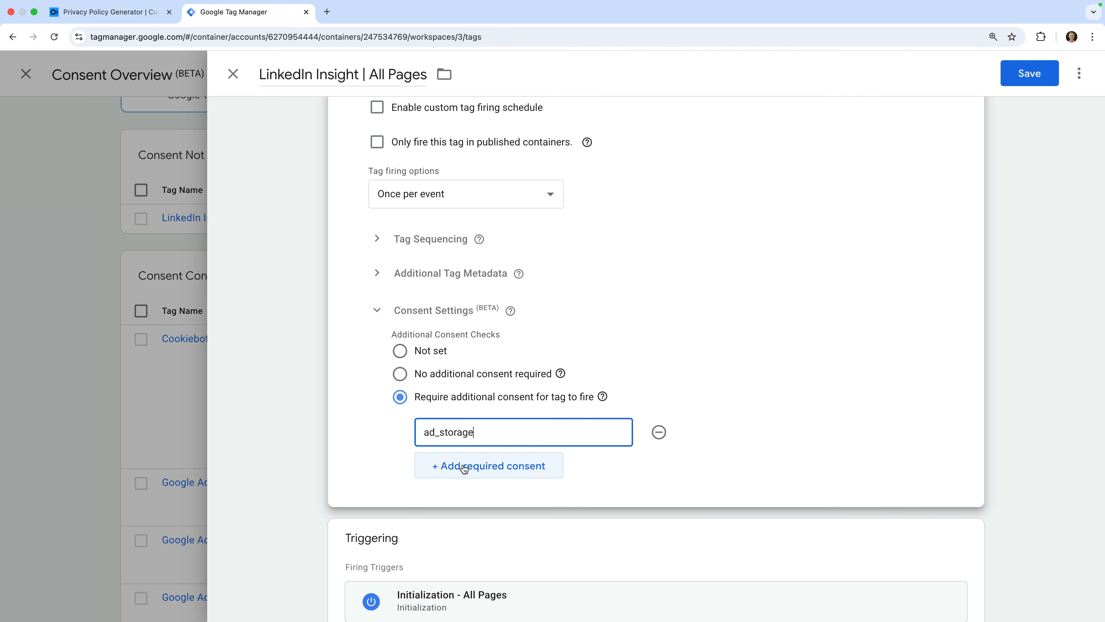
click(518, 474)
click(516, 470)
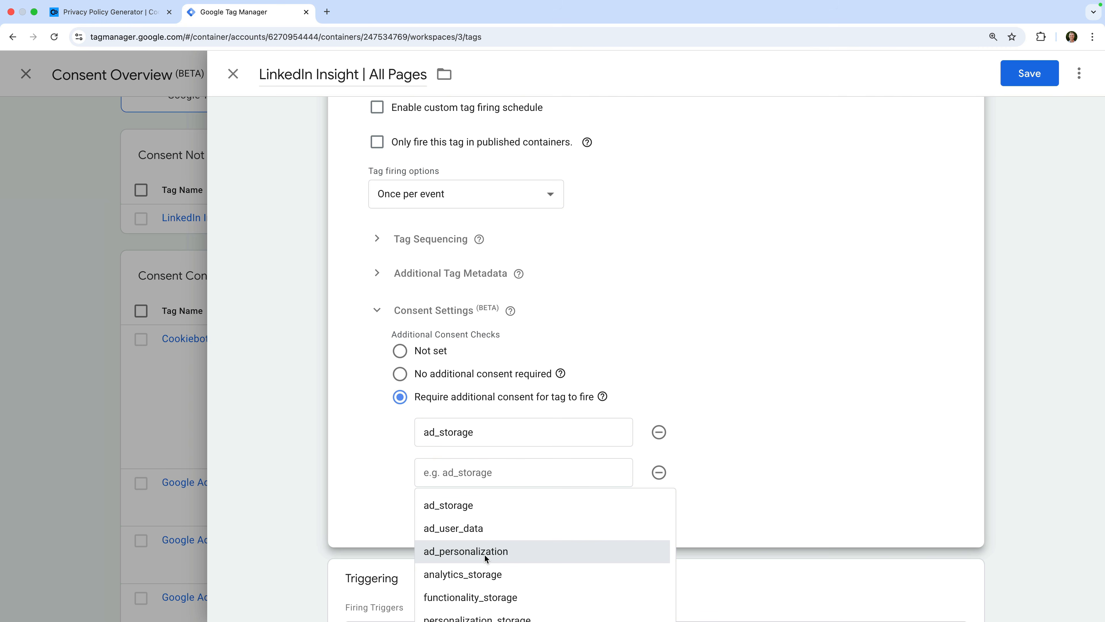
click(485, 552)
scroll(591, 507, down, 2)
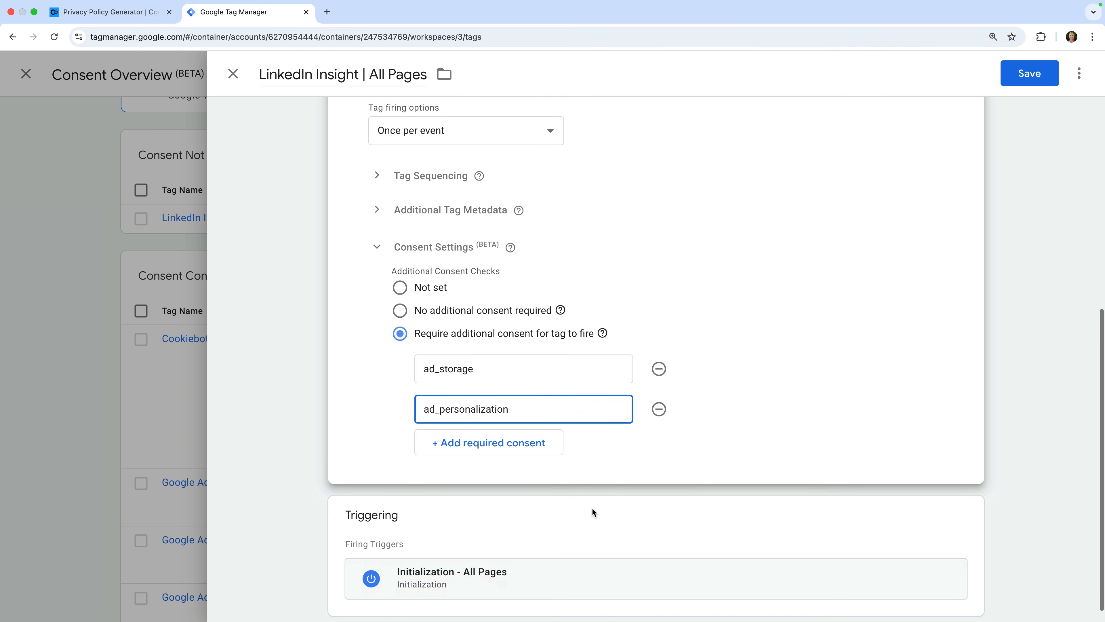
click(550, 439)
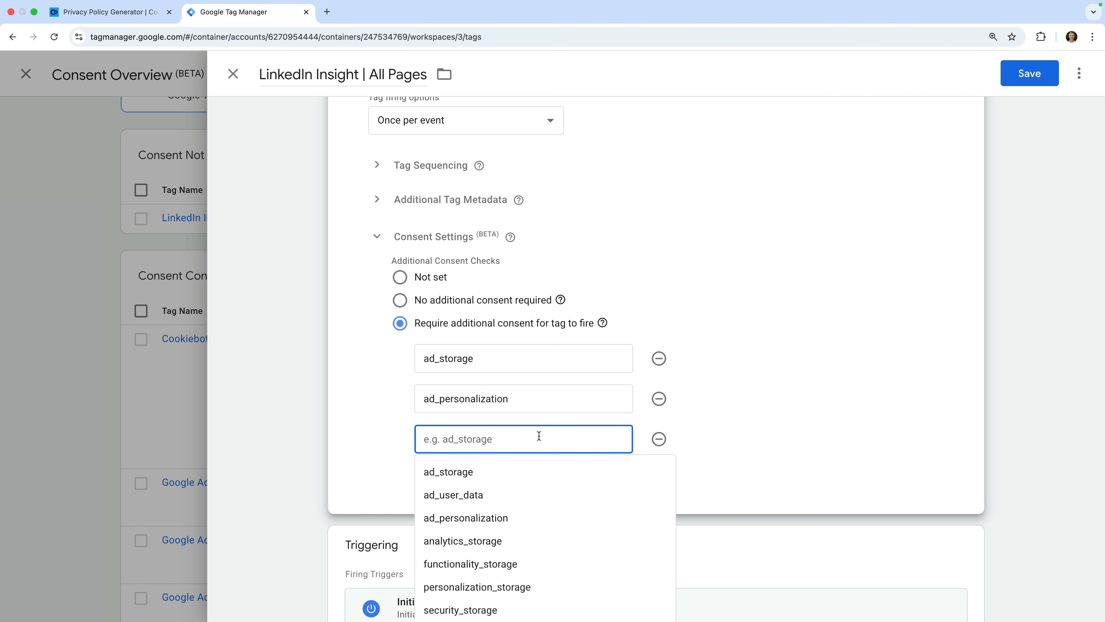
click(524, 495)
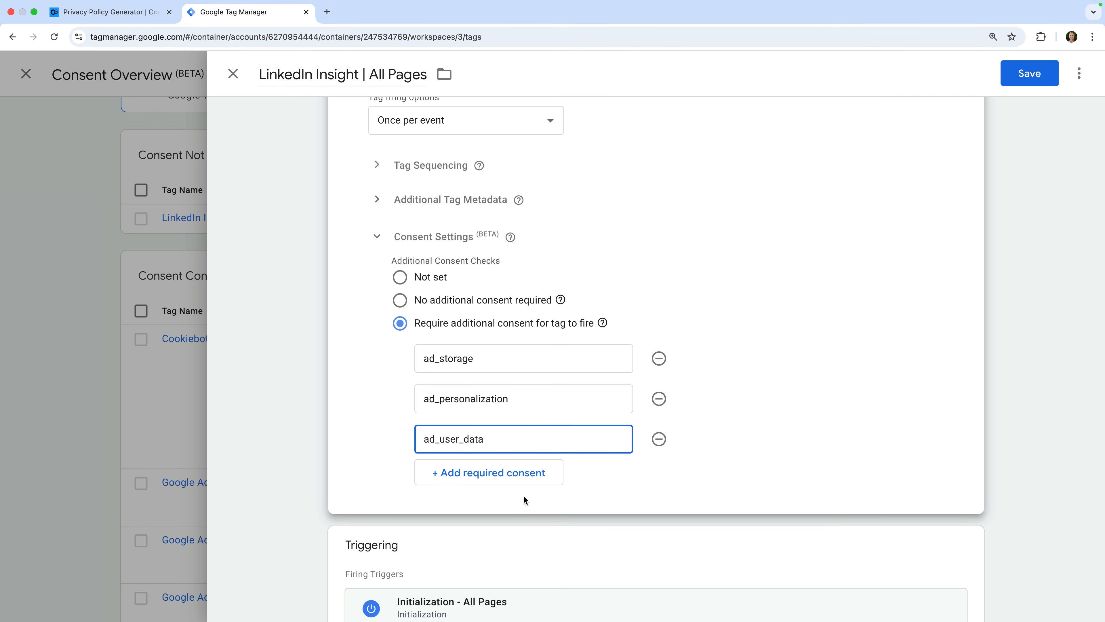
Remove the Initialization - All Pages trigger from the LinkedIn Insight tag.
scroll(524, 497, down, 1)
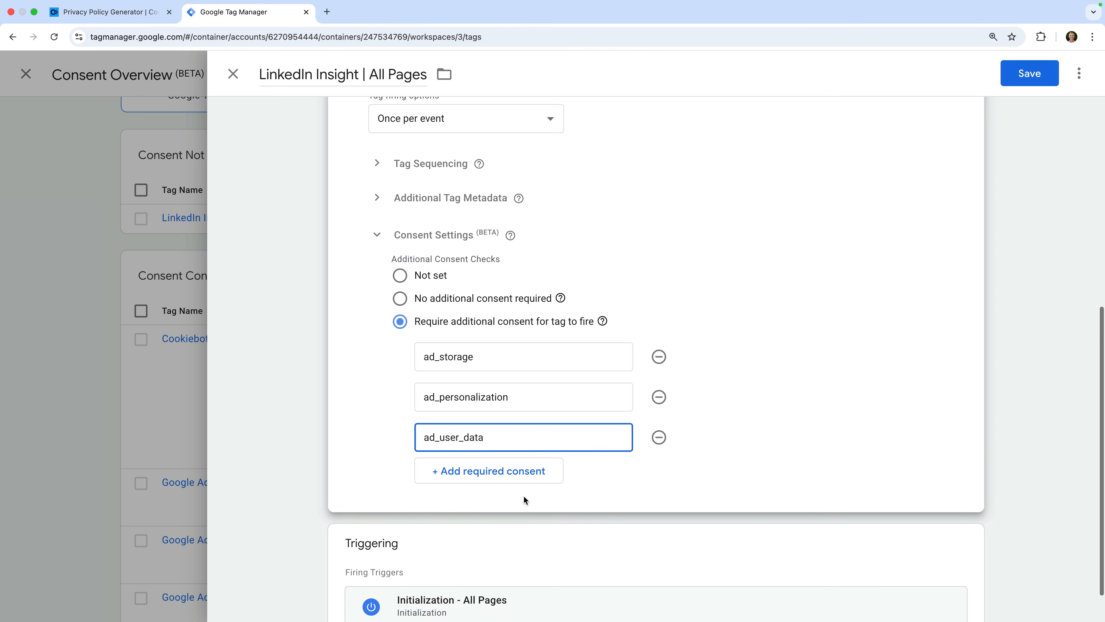
scroll(524, 499, down, 2)
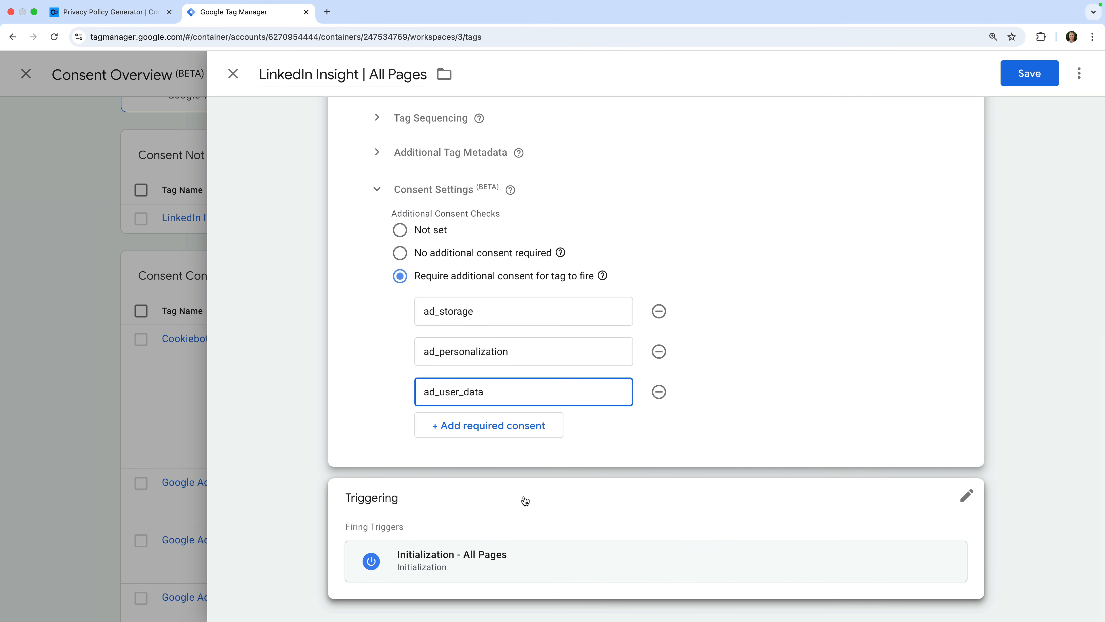
click(525, 501)
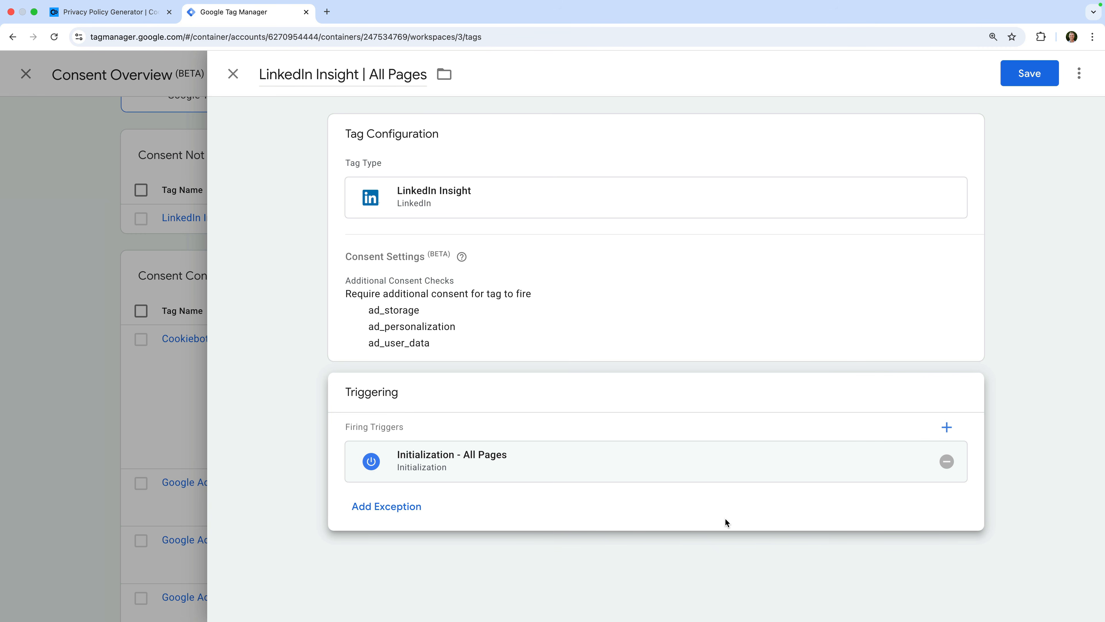
click(947, 462)
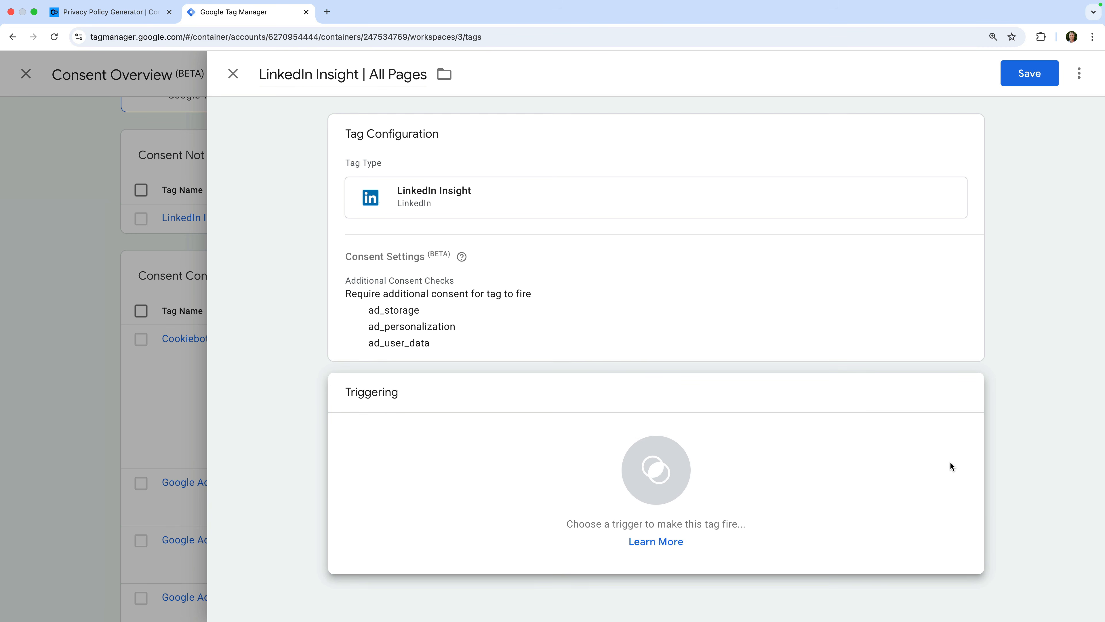
Fire the LinkedIn Insight tag on Cookiebot Consent Update and save it.
click(760, 474)
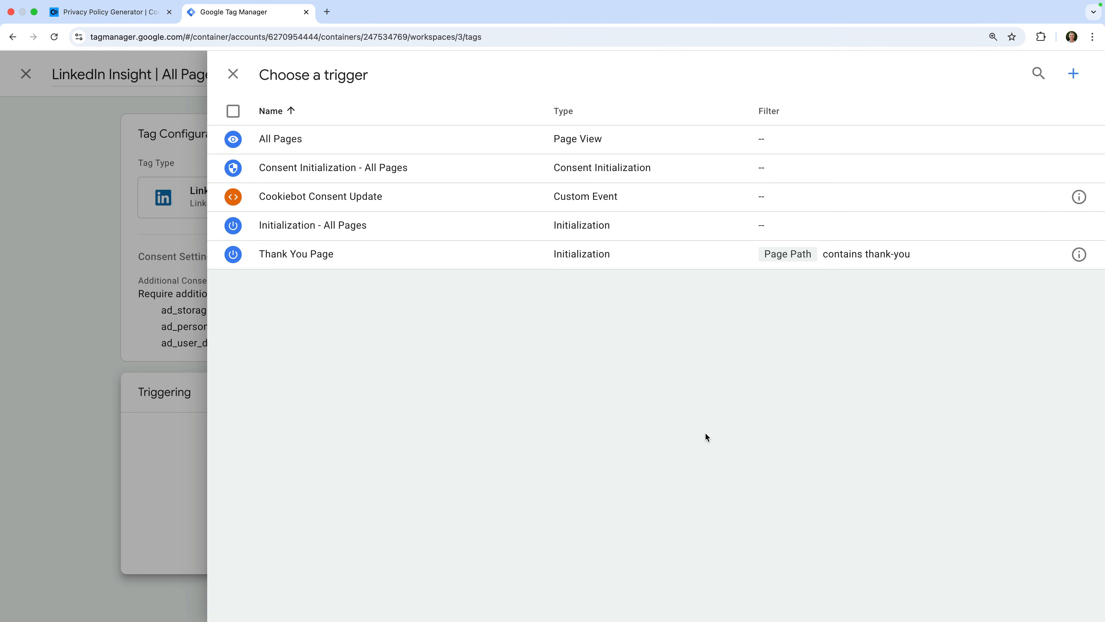
click(461, 203)
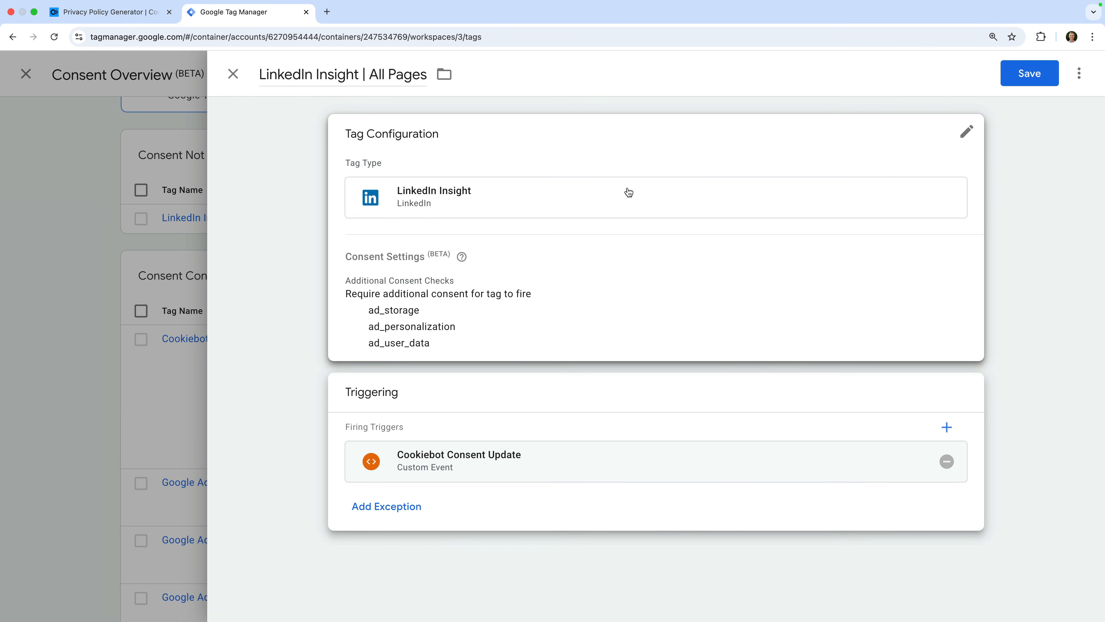
click(1028, 74)
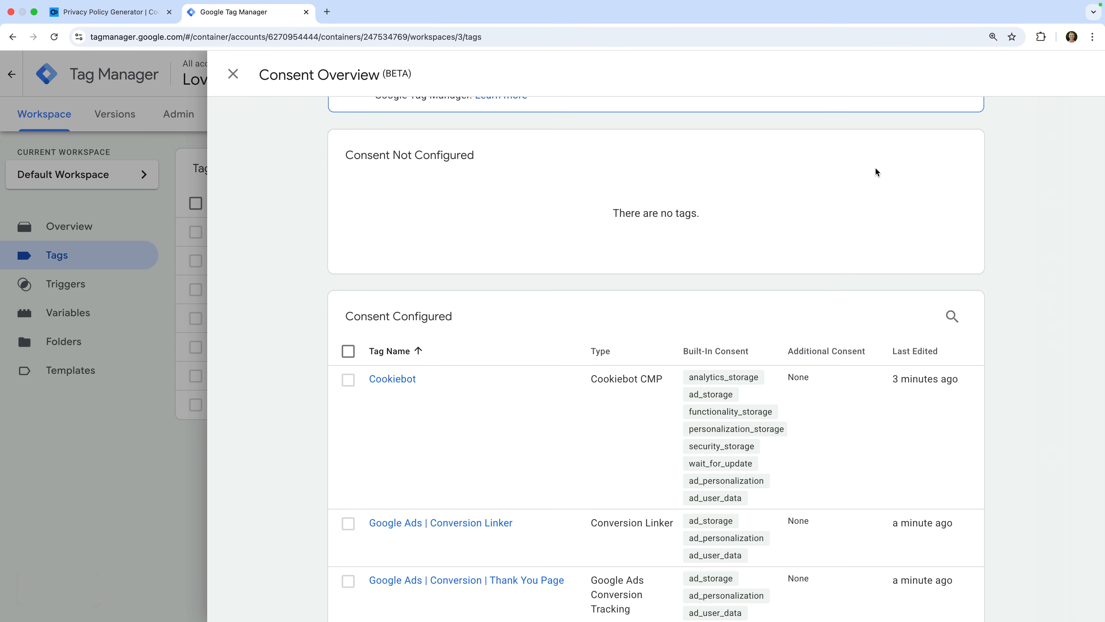
scroll(876, 171, up, 2)
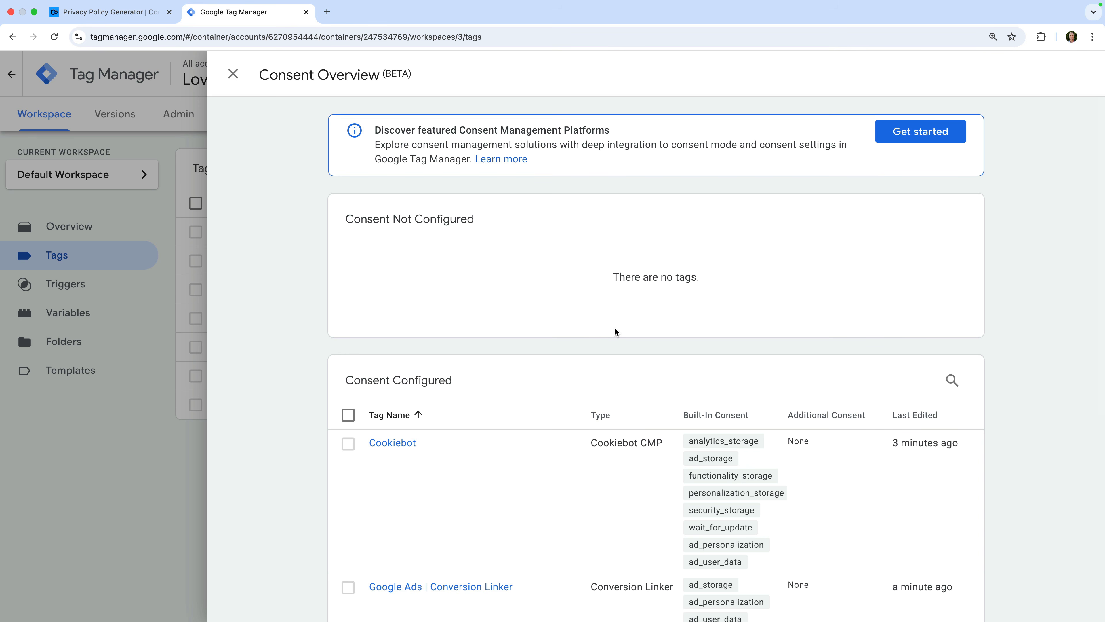
Review all tags' consent settings, close the Consent Overview and launch Preview mode.
scroll(471, 386, down, 8)
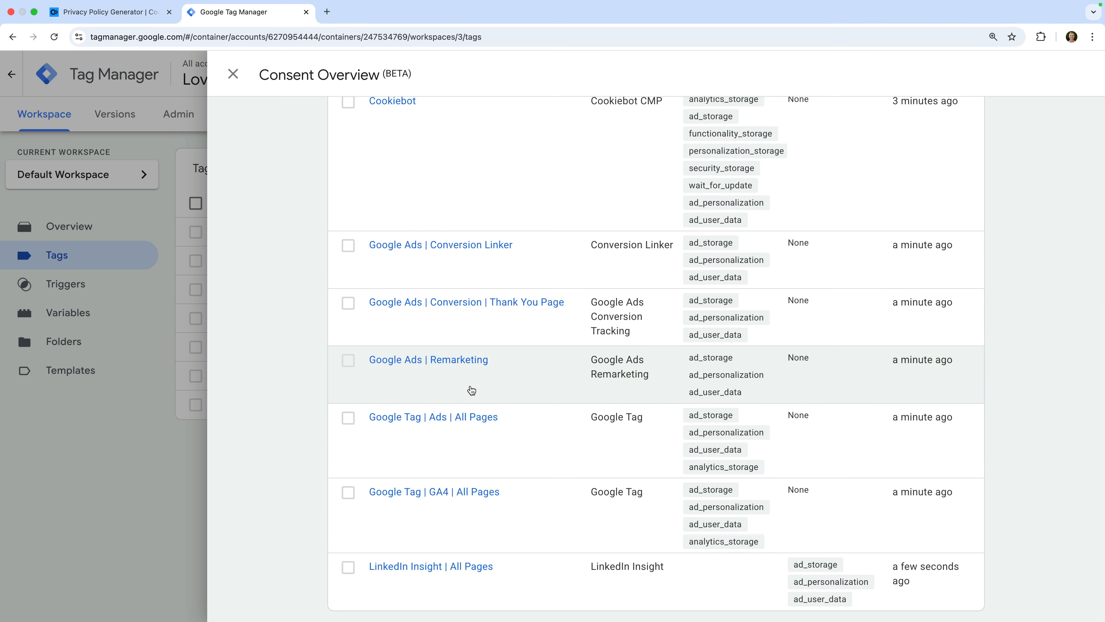
click(233, 74)
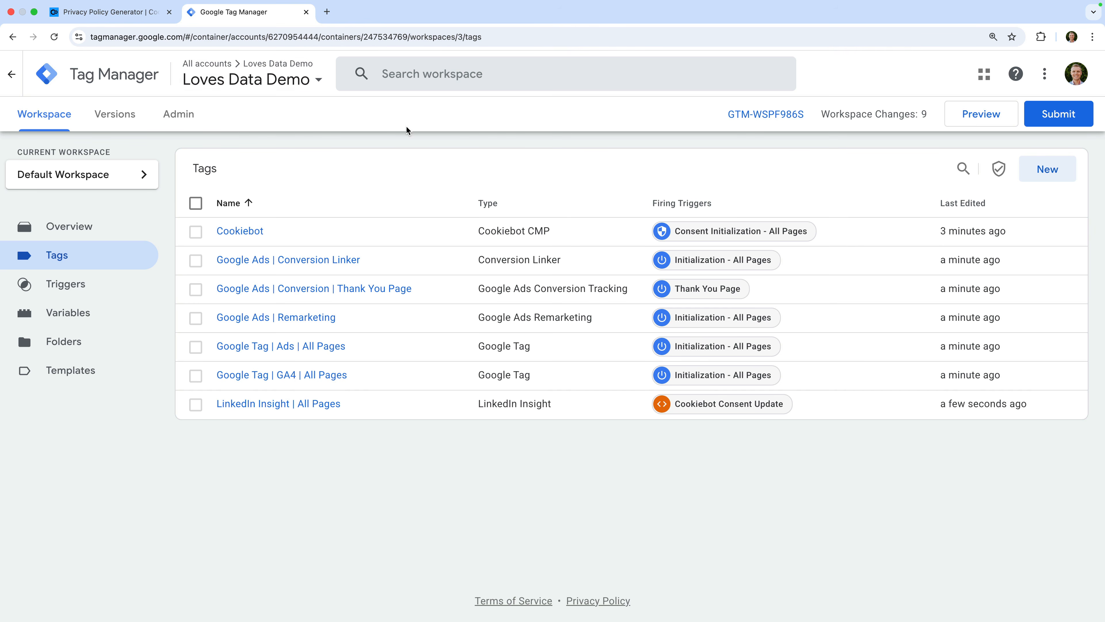
click(967, 120)
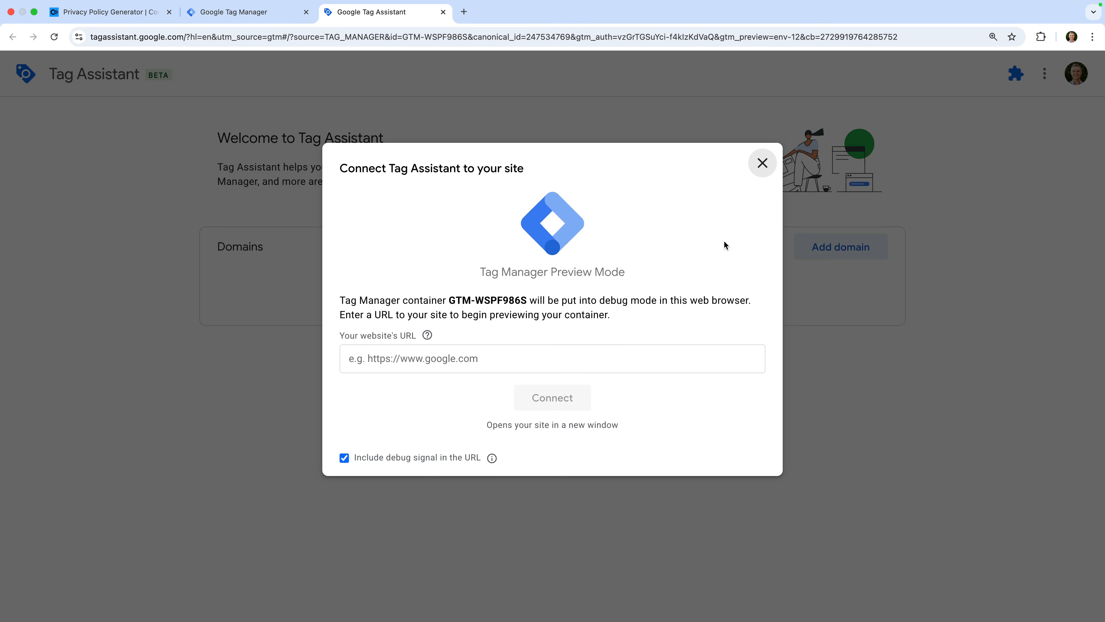
click(538, 357)
text(https://demo.lovesdata-test.com)
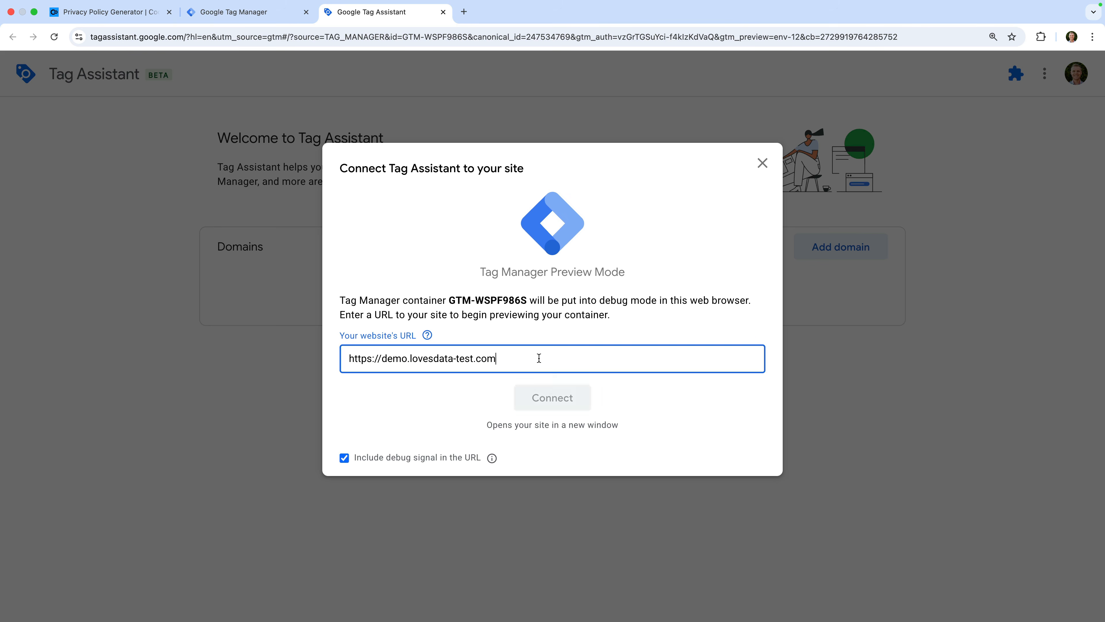
click(572, 399)
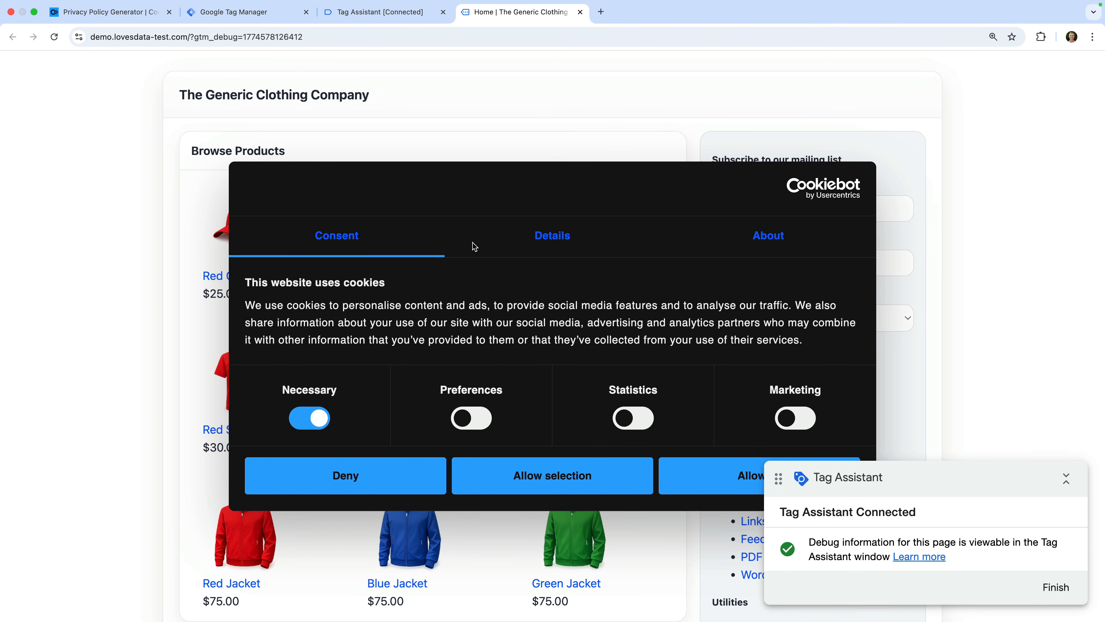
Show the connected Tag Assistant summary: five tags fired, including Cookiebot; LinkedIn Insight did not.
click(415, 12)
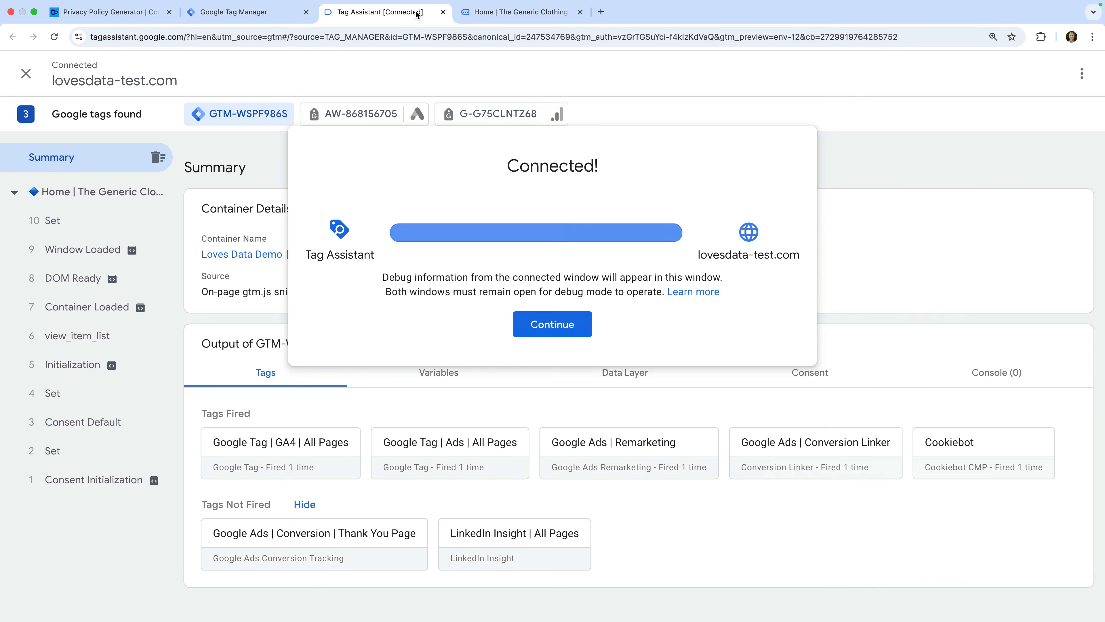
click(540, 326)
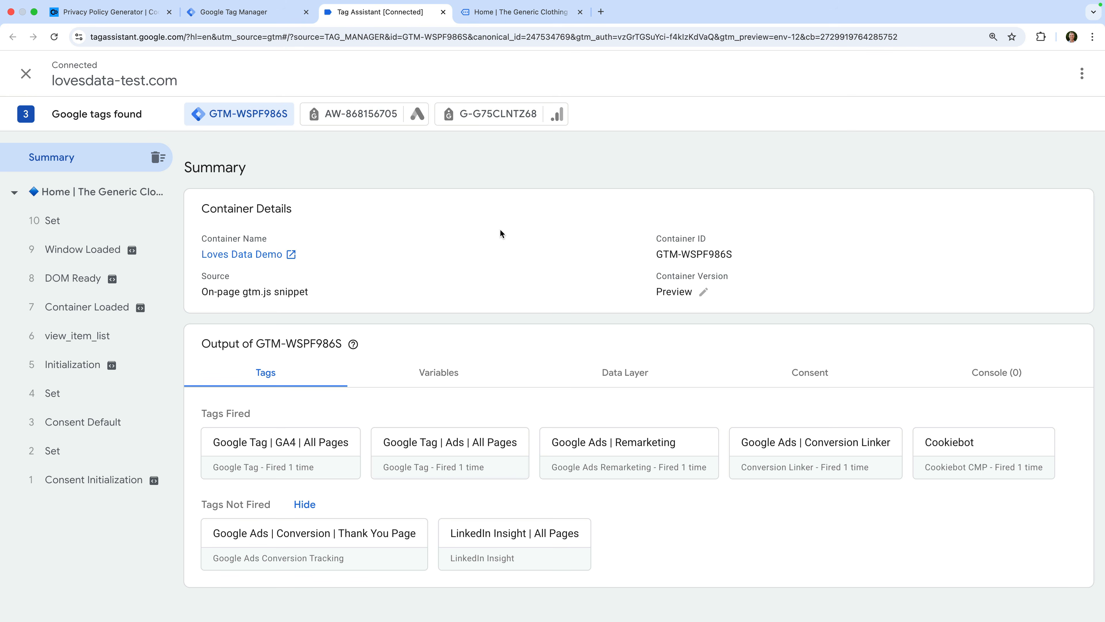
Verify the G-G75CLNTZ68 page view hit shows Cookie Consent State G100, then return to the demo site.
click(486, 117)
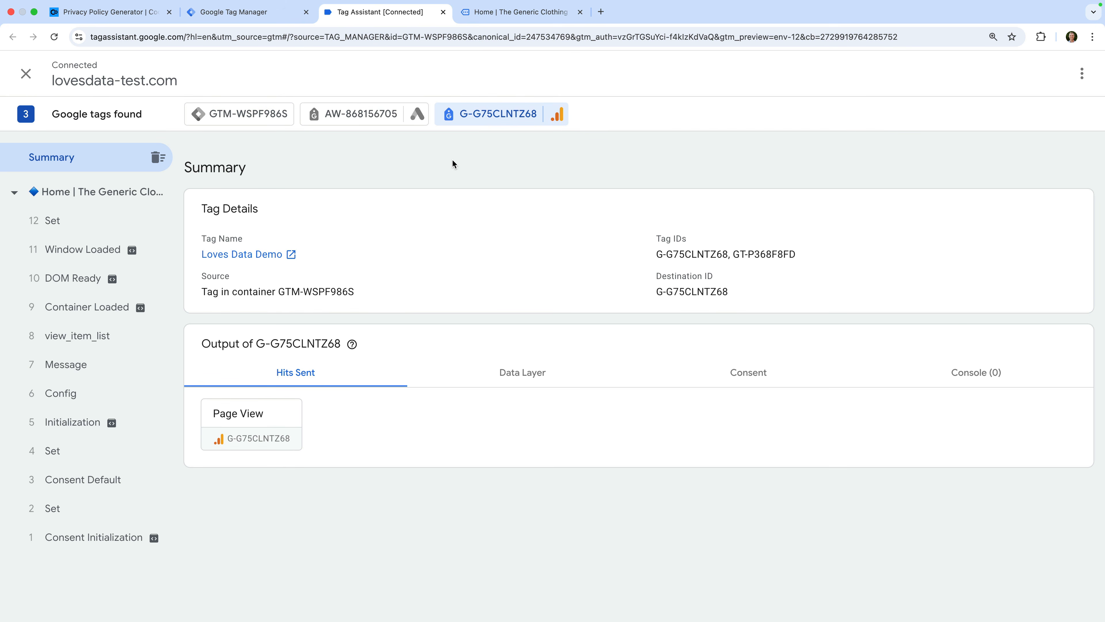
click(260, 425)
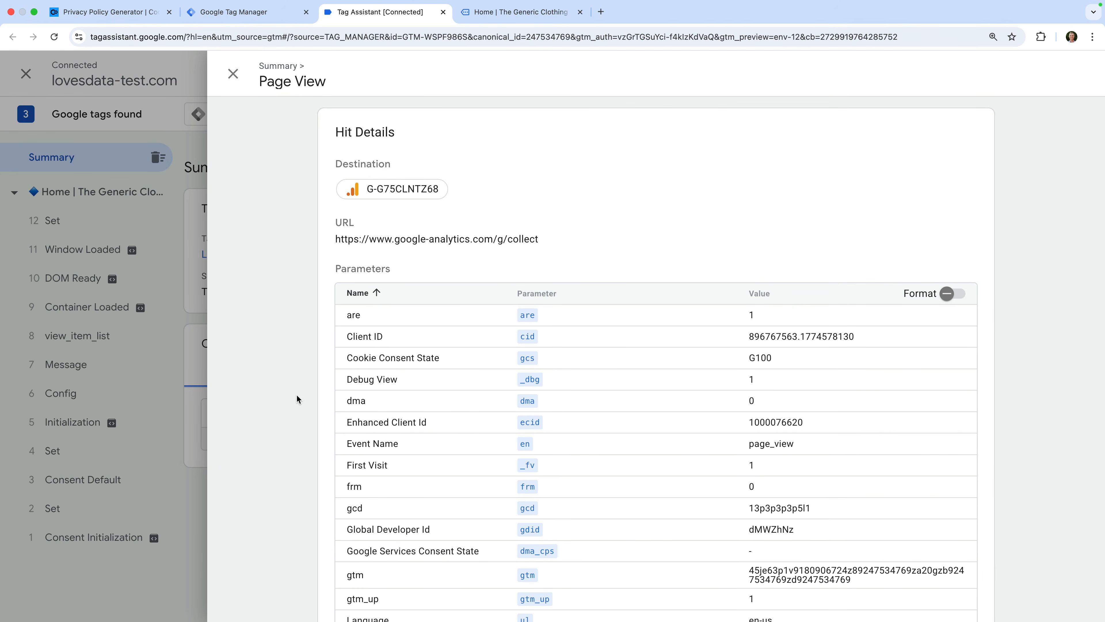
drag(347, 358, 439, 365)
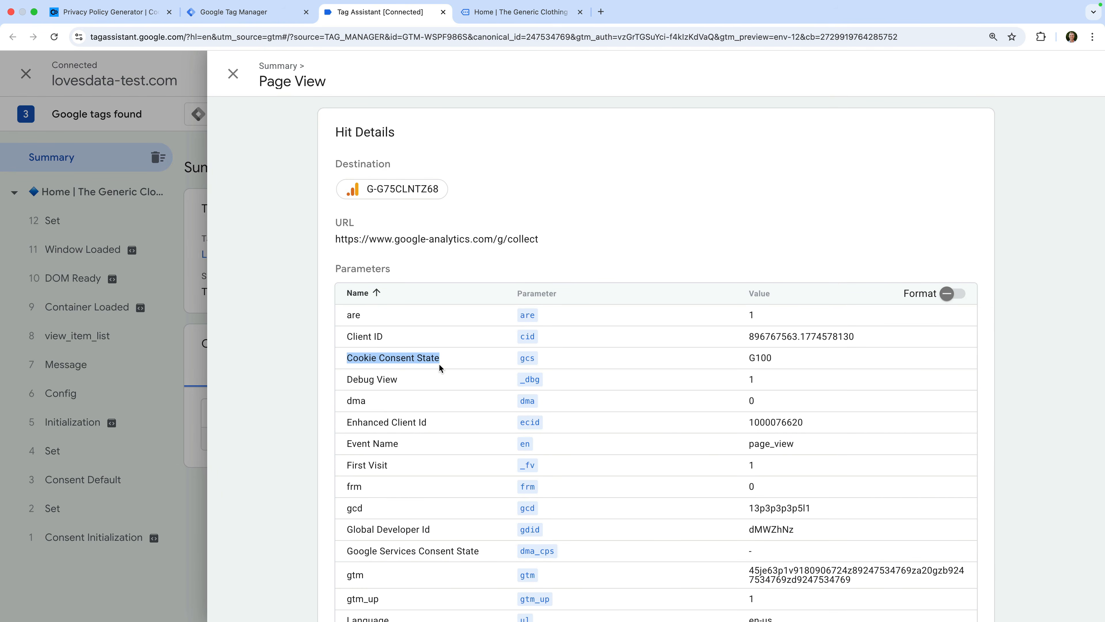
drag(747, 358, 784, 358)
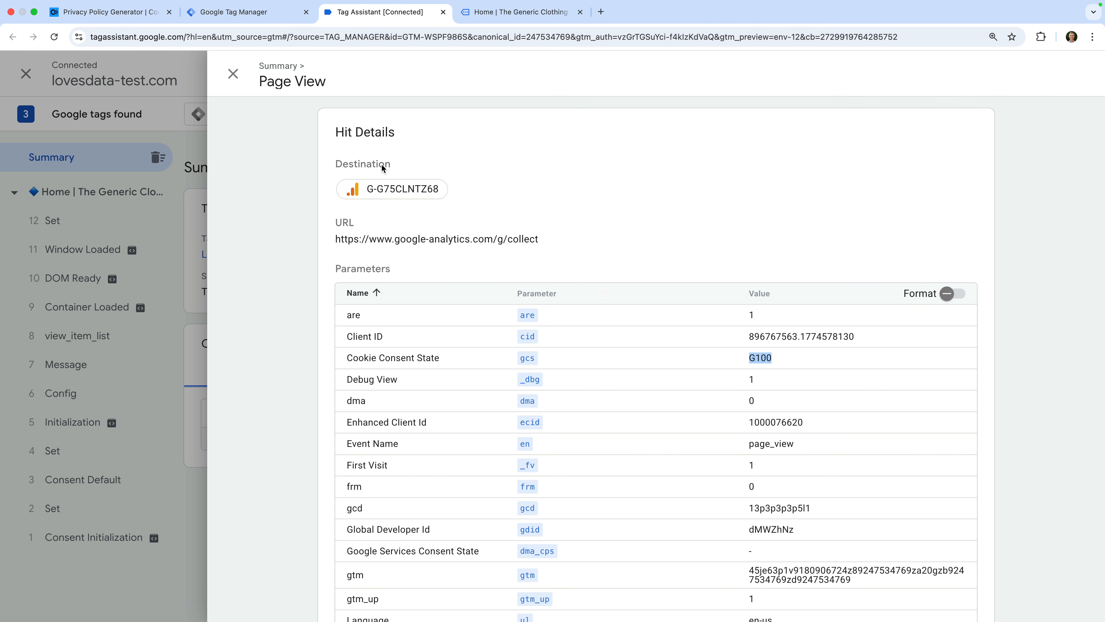
click(232, 74)
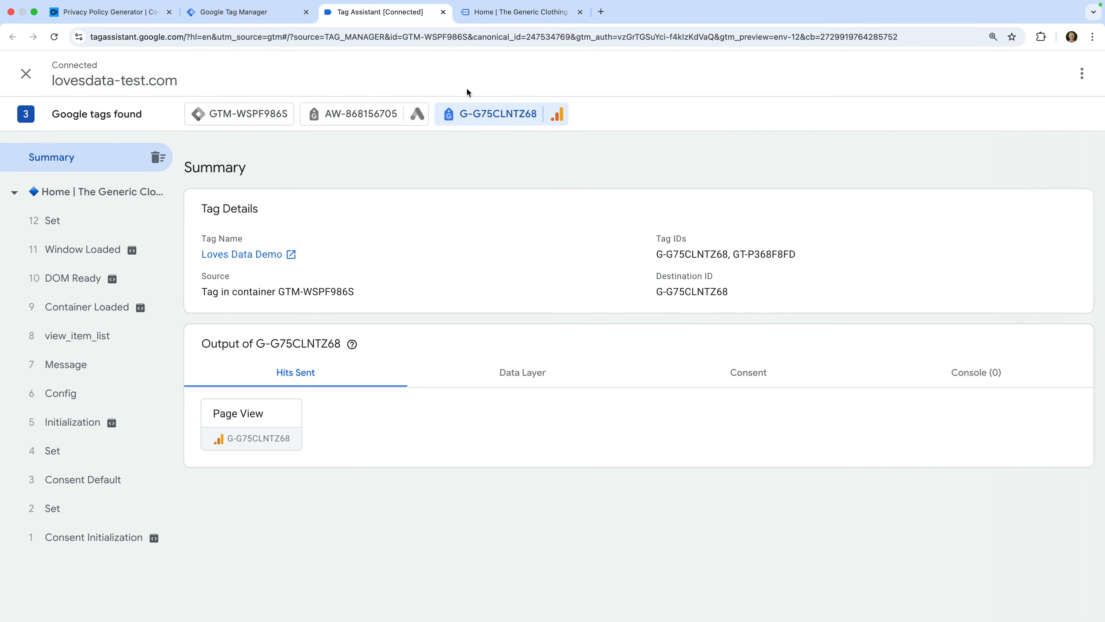
click(524, 13)
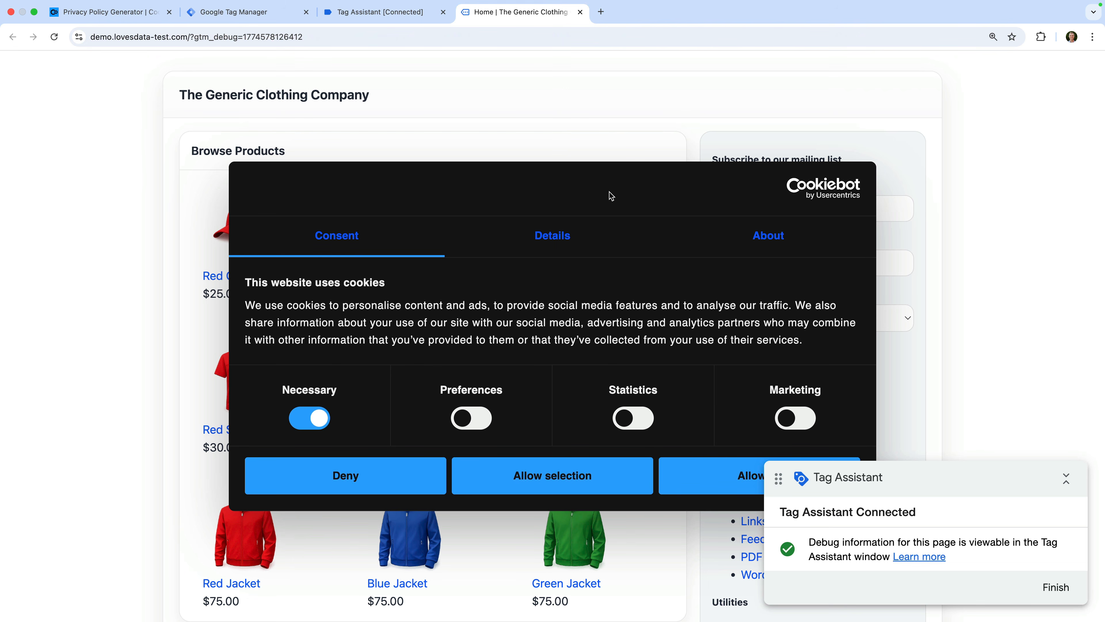
Allow all cookies on the demo site, open the Green Shirt page, and return to Tag Assistant.
click(720, 469)
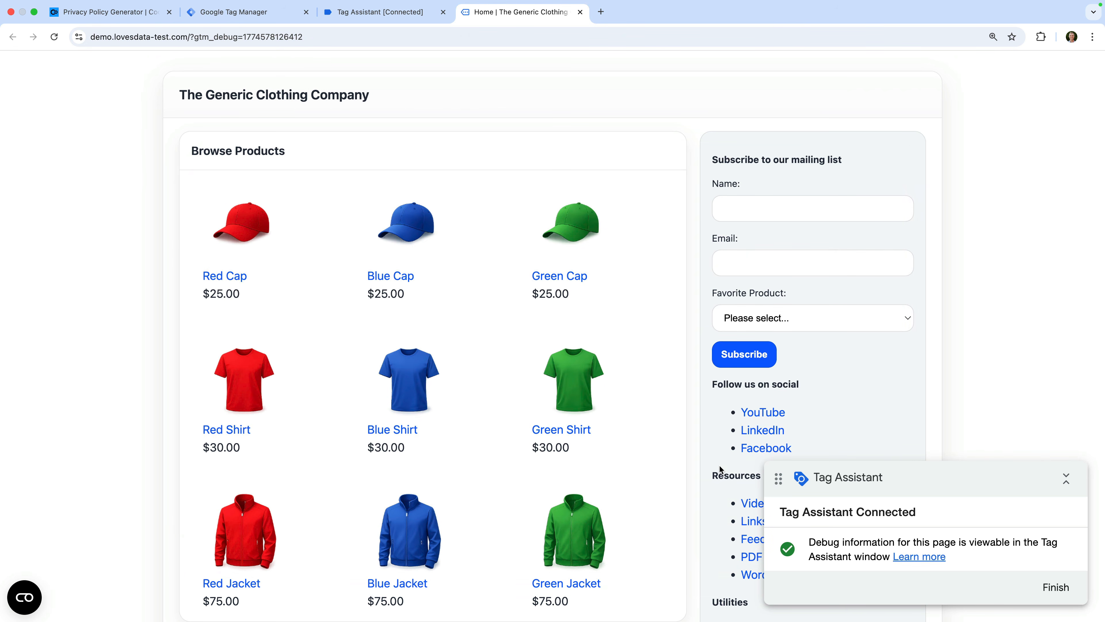
click(574, 396)
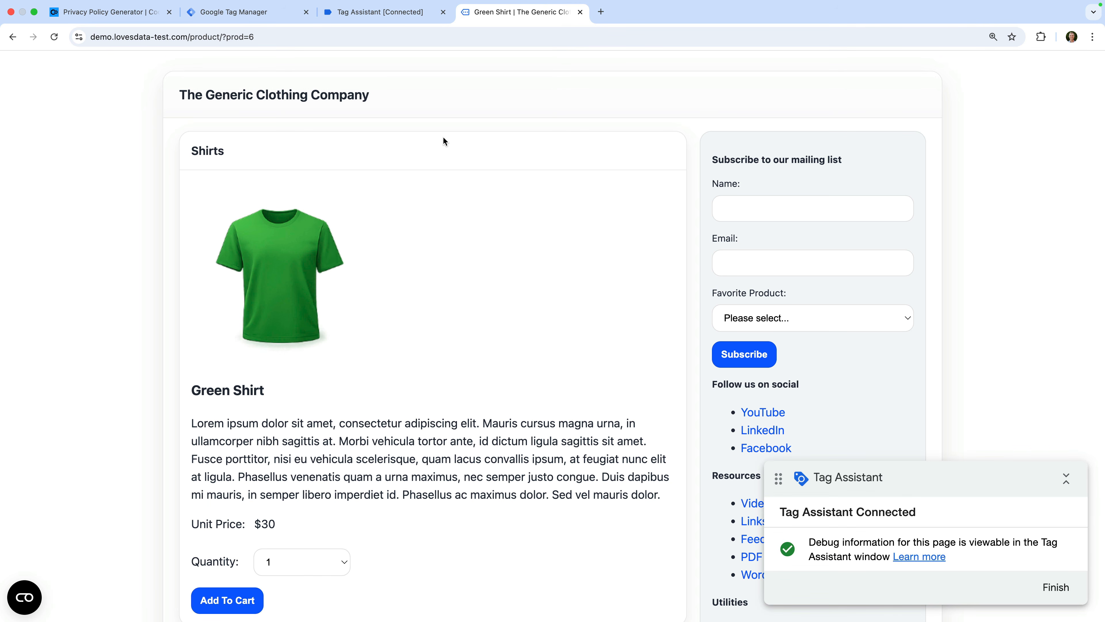
click(395, 17)
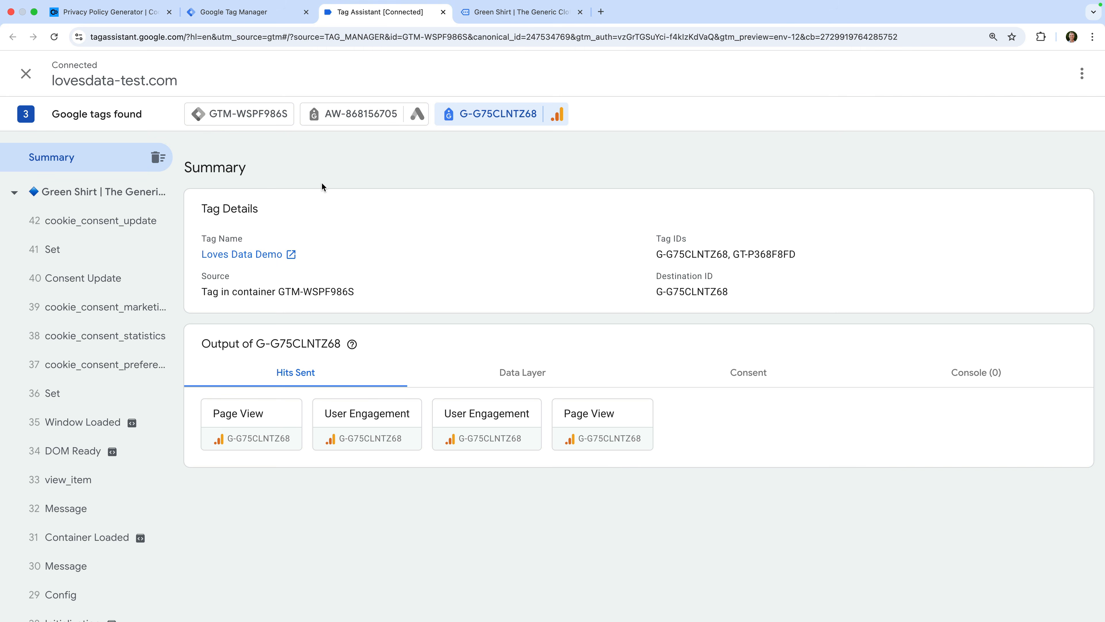
Confirm the Green Shirt page view reports G111 and GTM-WSPF986S fired LinkedIn Insight twice.
click(229, 417)
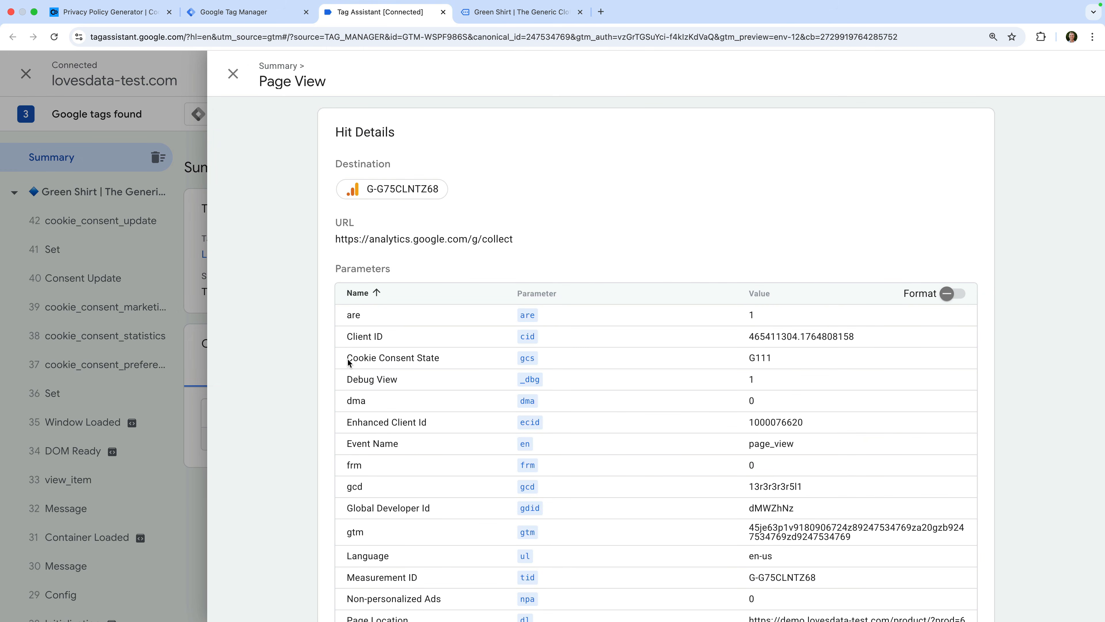
drag(345, 359, 434, 359)
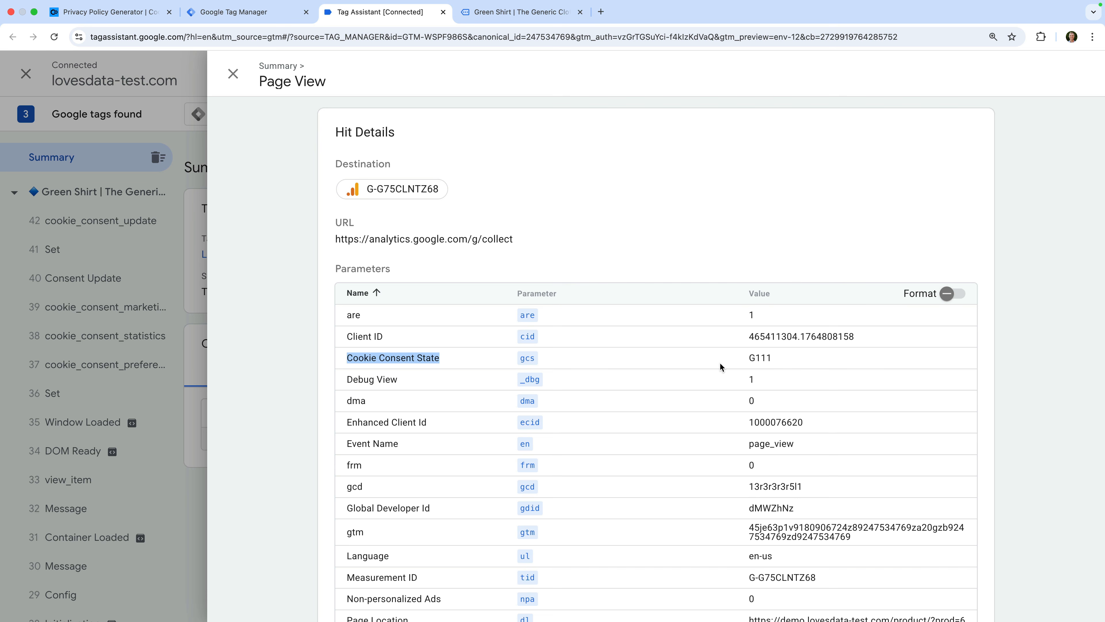
drag(747, 357, 780, 358)
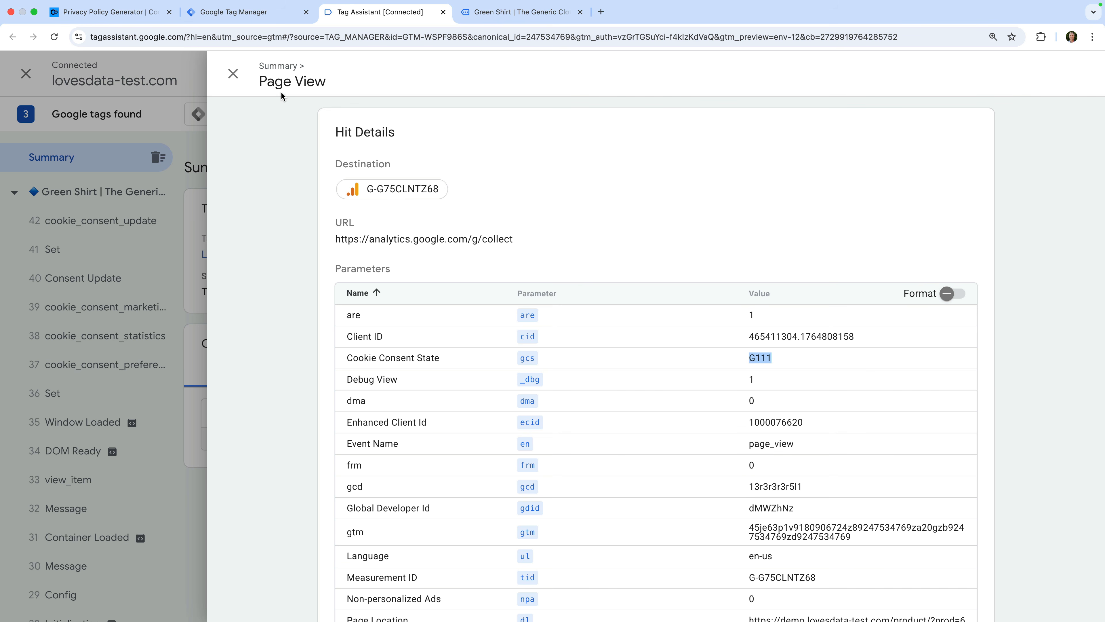
click(233, 72)
click(246, 117)
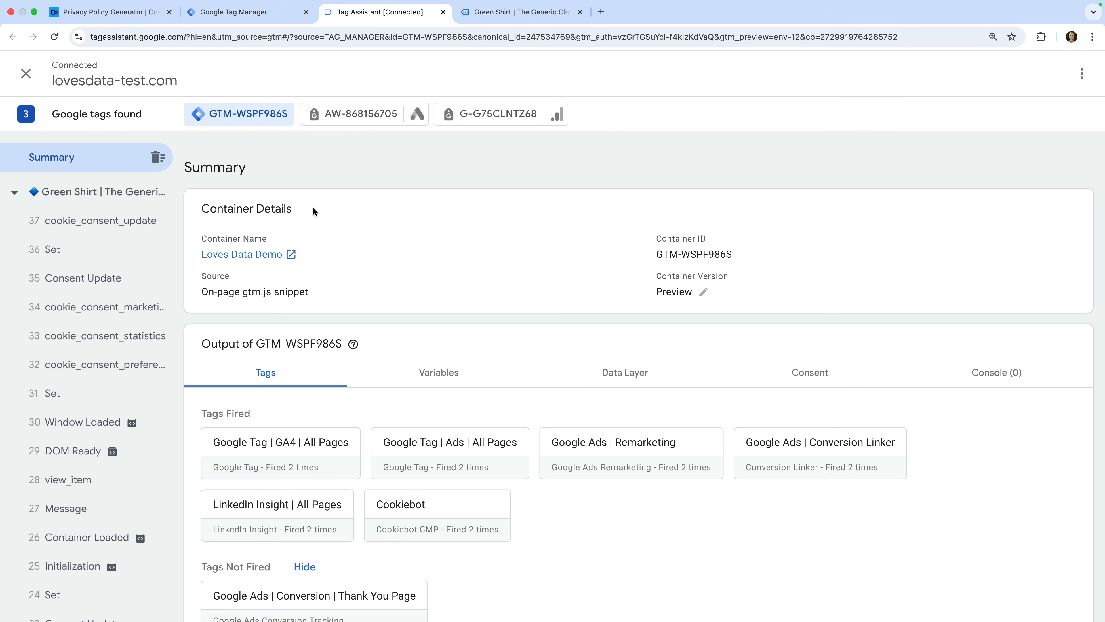
click(244, 12)
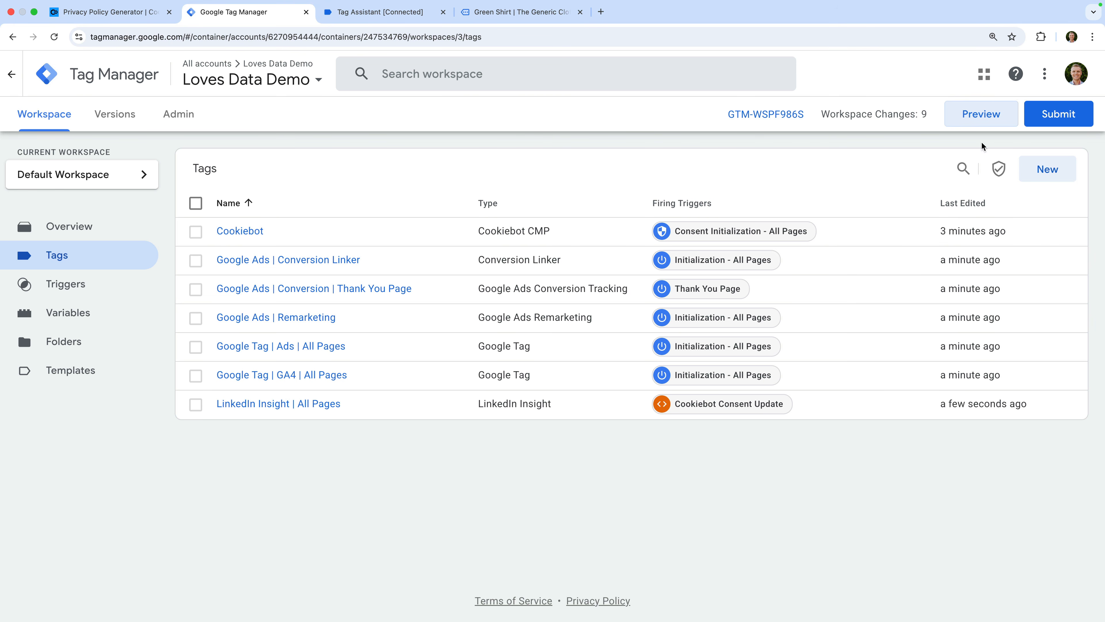
Submit and publish the workspace changes as version 'Added Cookiebot'.
click(1050, 117)
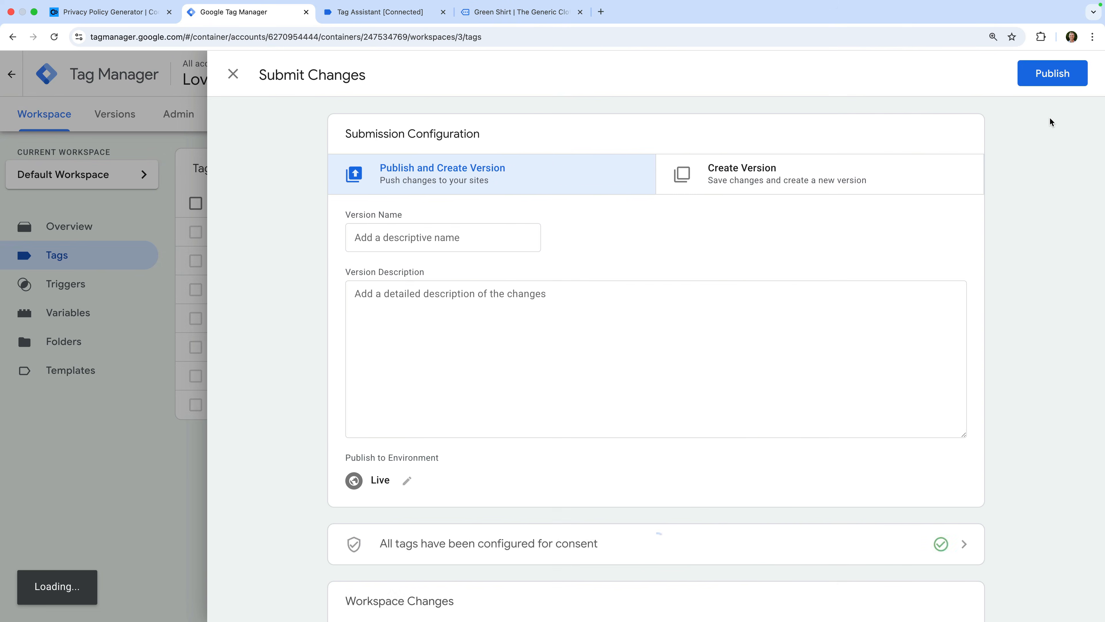
click(481, 238)
text(Added)
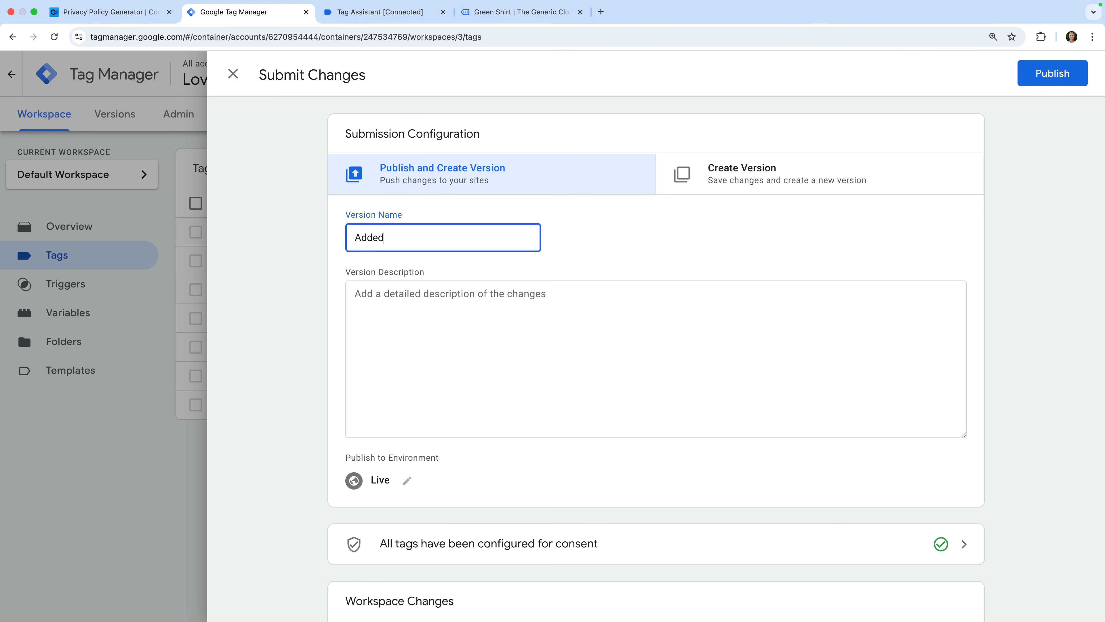
text( Cookiebot)
click(1039, 74)
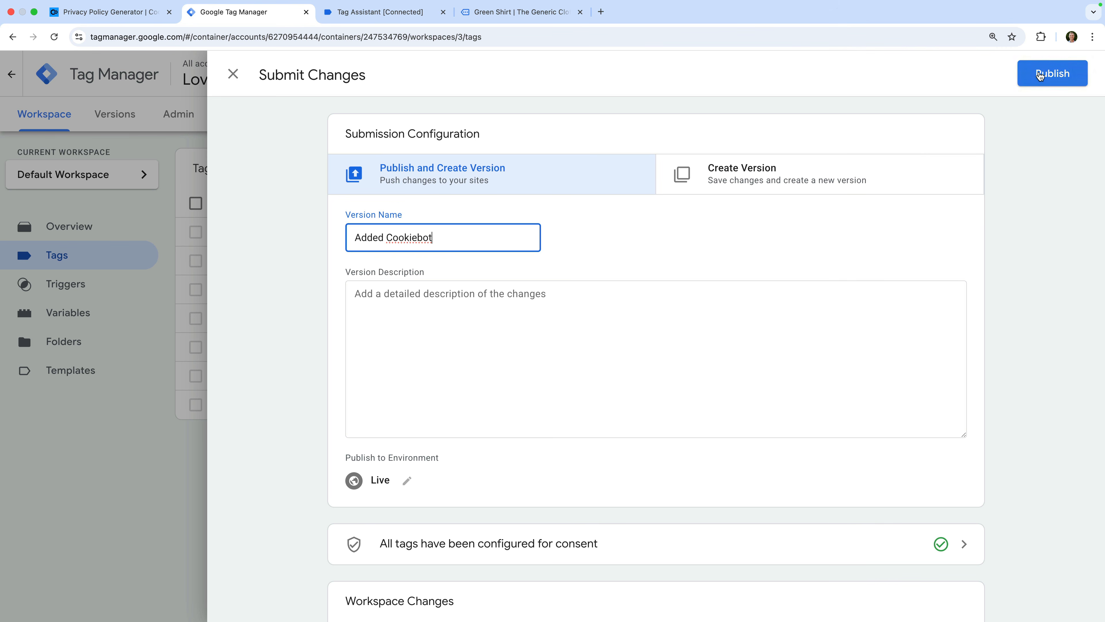